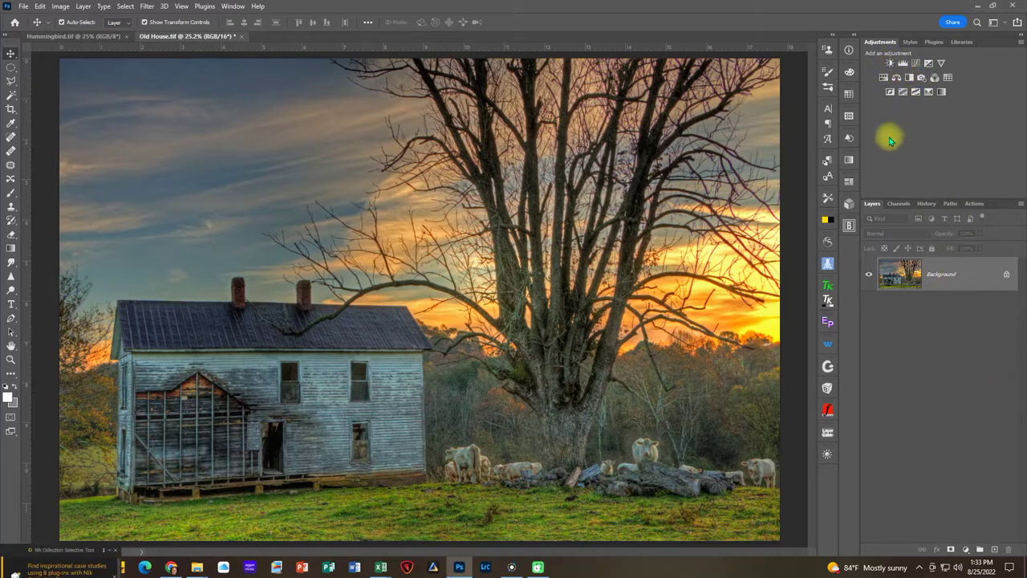
# Step: Add a Brightness/Contrast 1 adjustment layer to Old House.tif and dismiss its settings panel
pyautogui.click(891, 64)
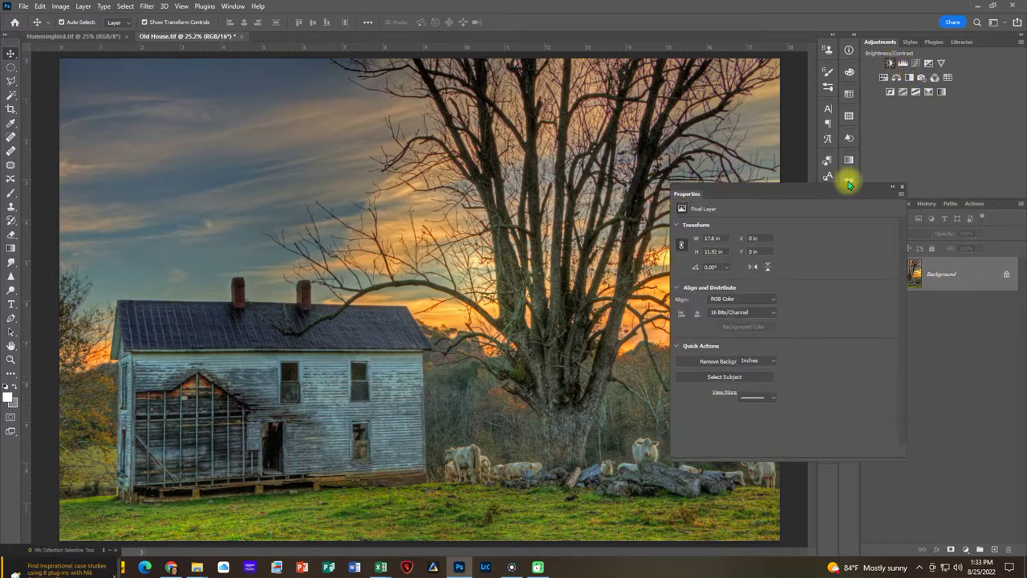
pyautogui.click(902, 188)
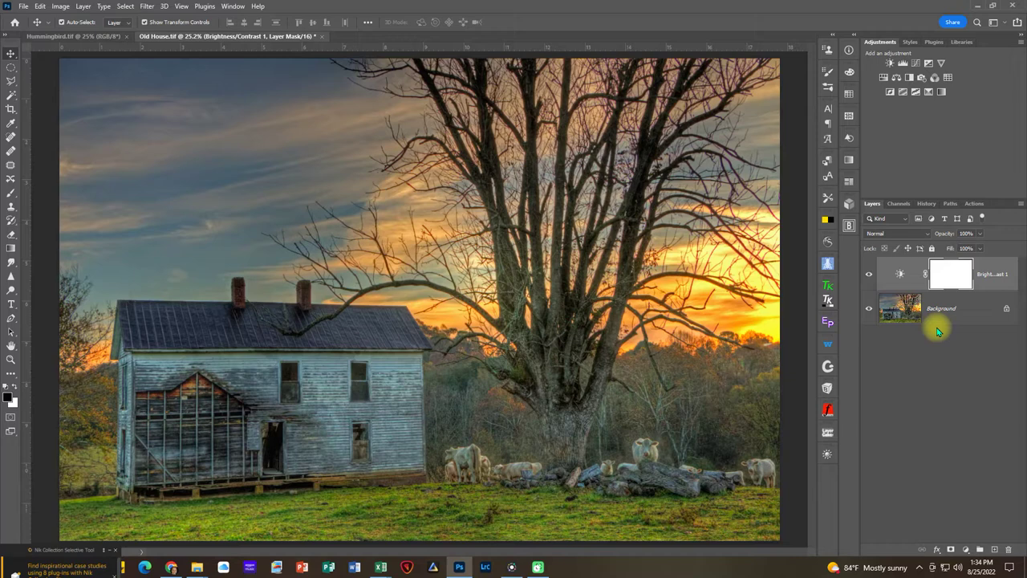
pyautogui.press('ctrl')
# Step: Stamp all visible layers into a layer named 'Merged' and duplicate it as 'Merged copy'
pyautogui.hotkey('ctrl', 'alt', 'shift', 'e')
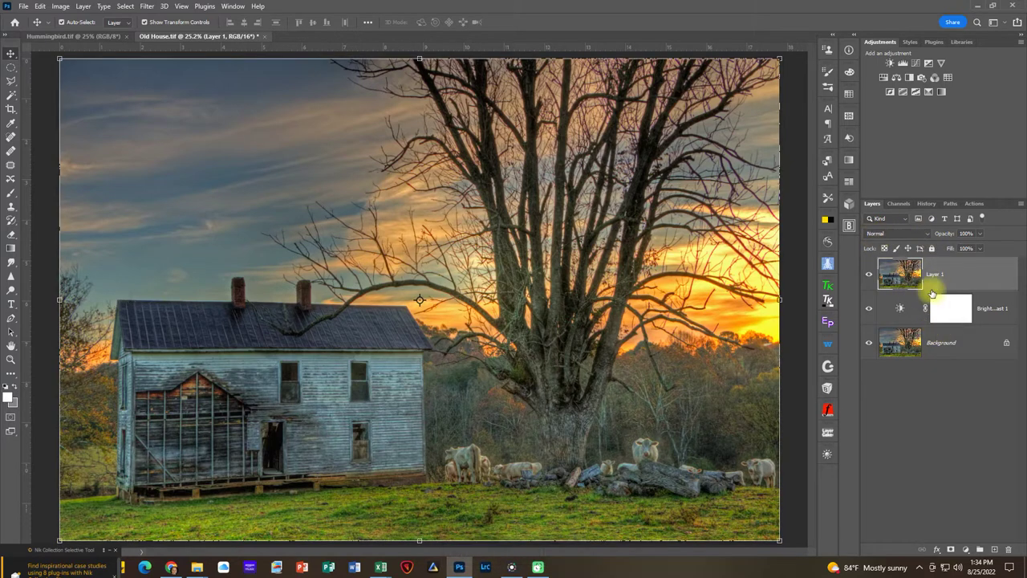
pyautogui.doubleClick(936, 273)
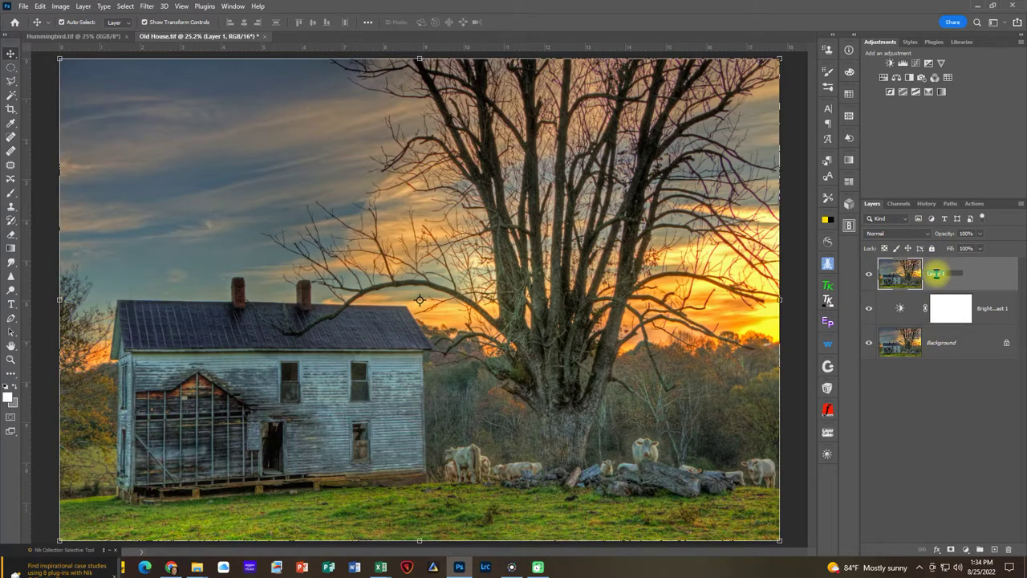
pyautogui.write('Merged')
pyautogui.press('Return')
pyautogui.hotkey('ctrl', 'j')
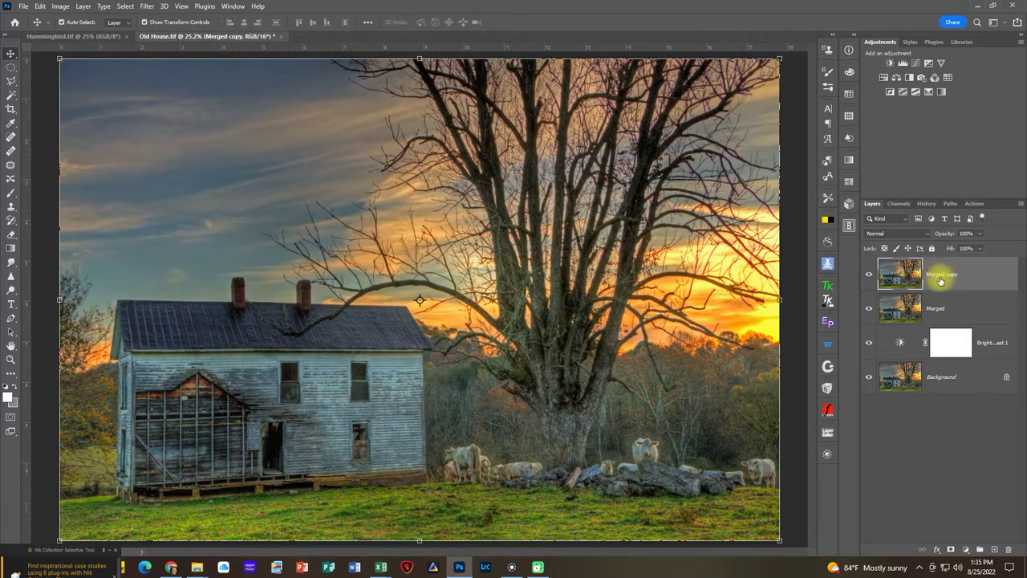
# Step: Run Filter > Other > High Pass on Merged copy with a 3.1-pixel radius
pyautogui.click(147, 7)
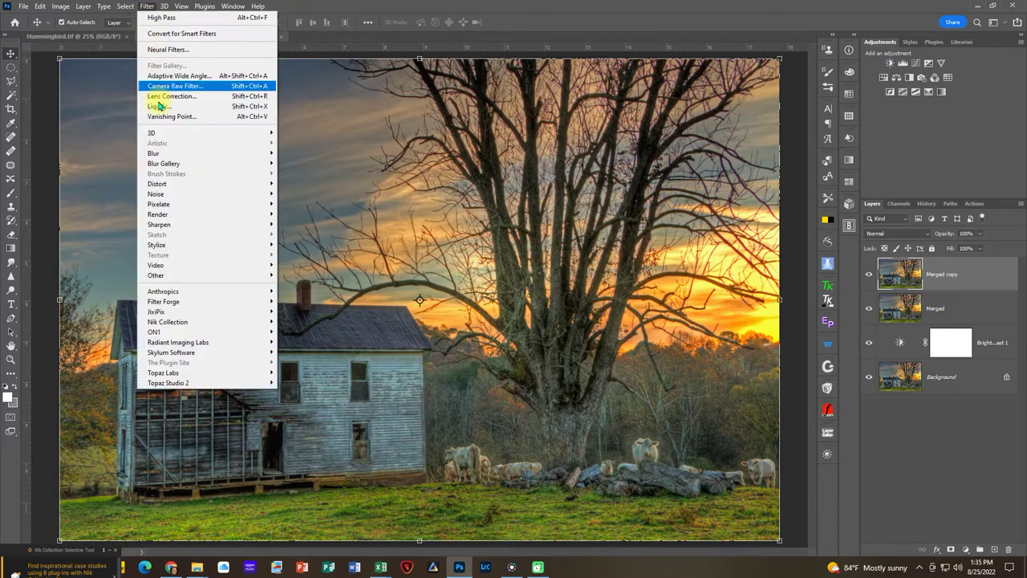
pyautogui.moveTo(215, 277)
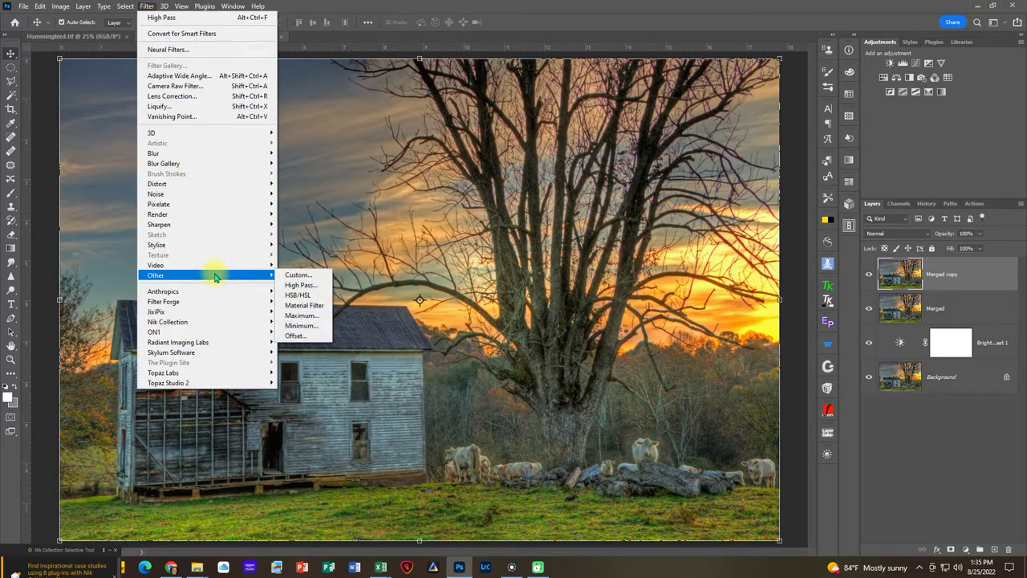
pyautogui.click(310, 286)
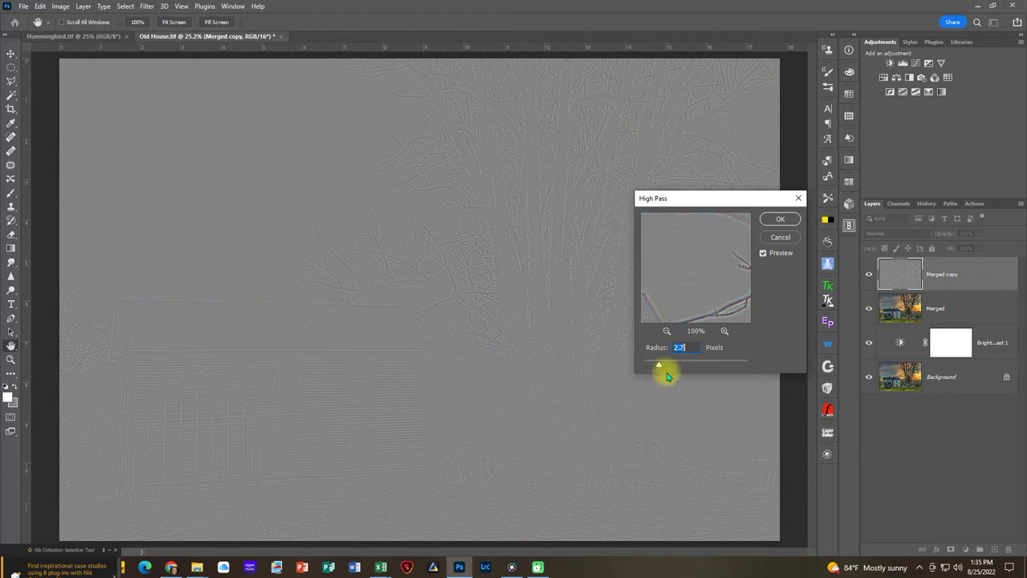
pyautogui.moveTo(658, 368); pyautogui.dragTo(688, 368)
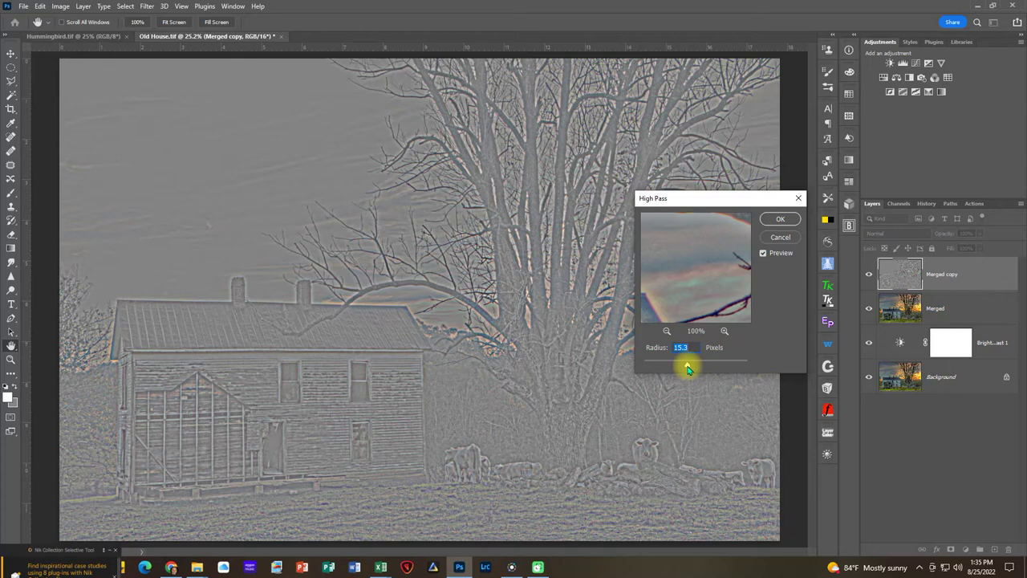
pyautogui.moveTo(687, 368); pyautogui.dragTo(661, 368)
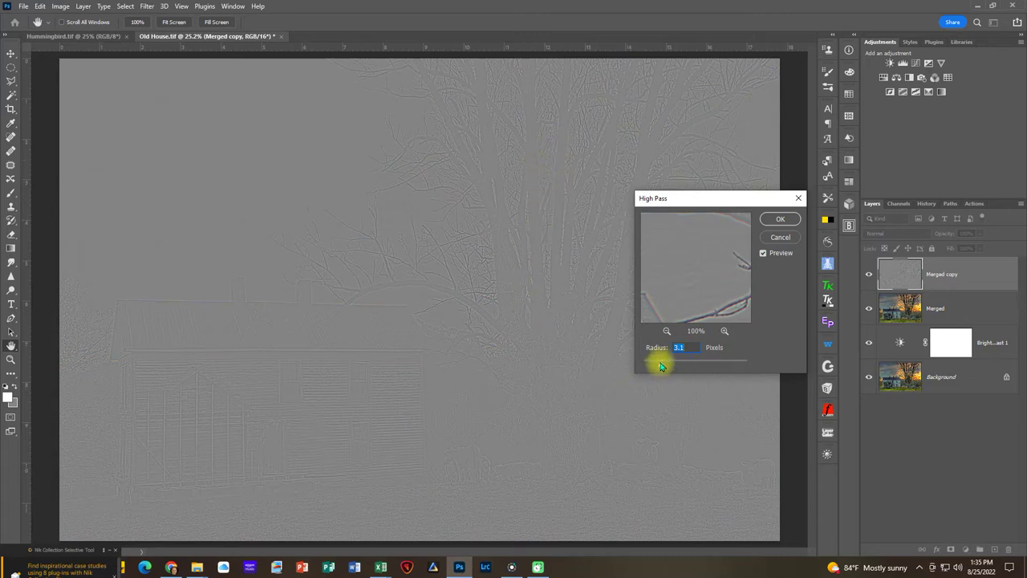
pyautogui.click(681, 349)
pyautogui.doubleClick(681, 348)
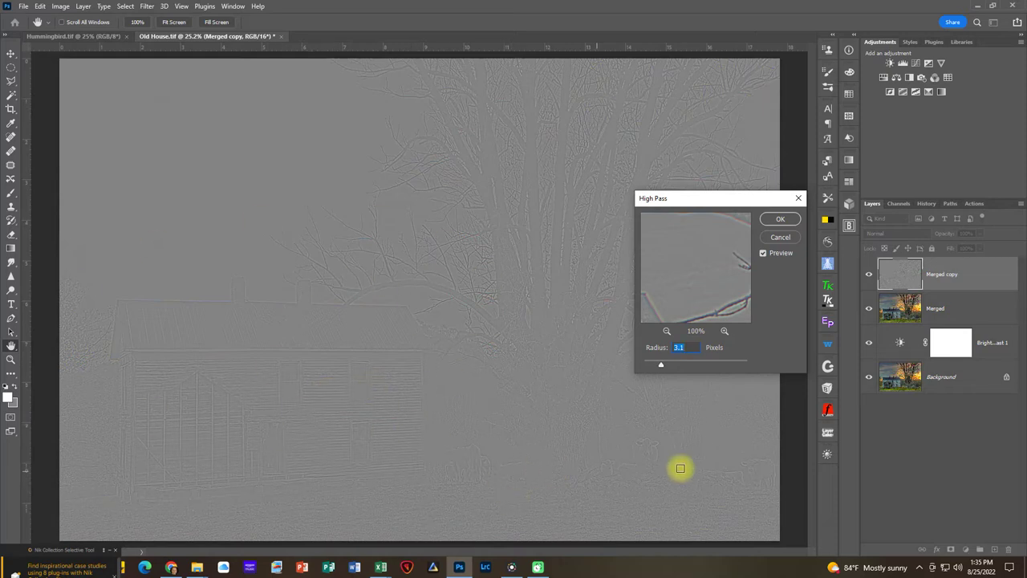
pyautogui.moveTo(660, 366); pyautogui.dragTo(659, 368)
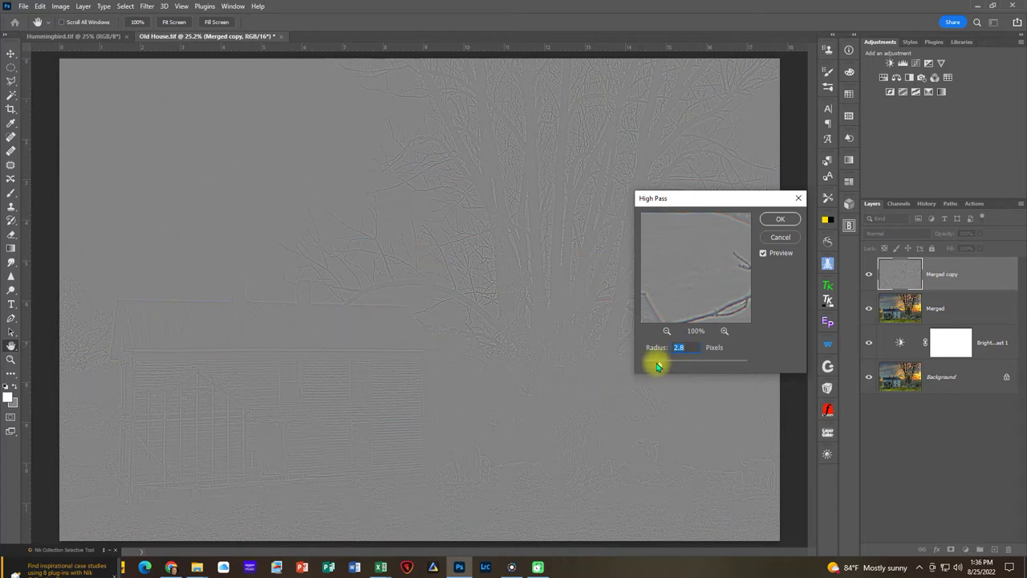
pyautogui.moveTo(659, 367); pyautogui.dragTo(662, 368)
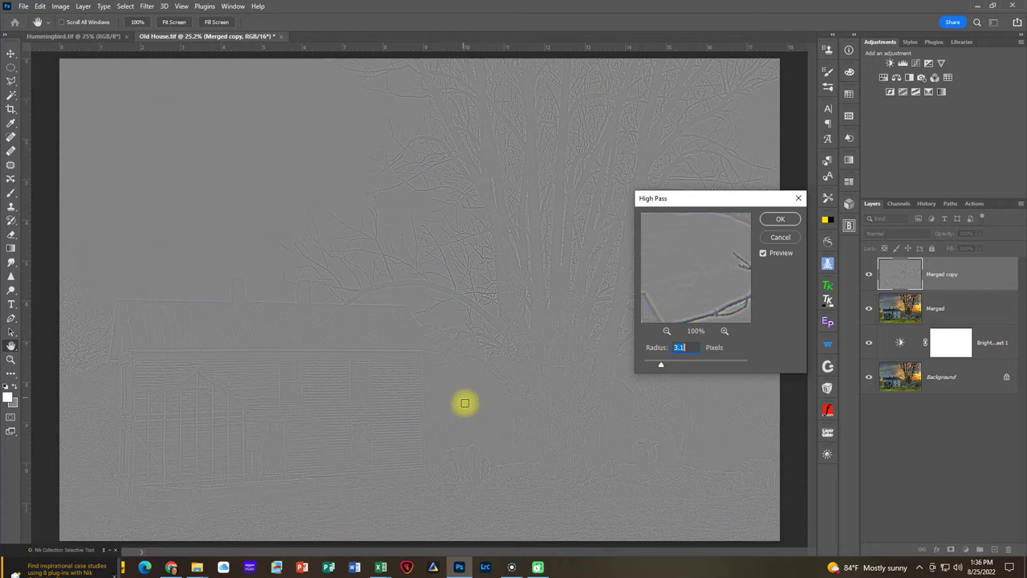
pyautogui.click(779, 219)
pyautogui.press('v')
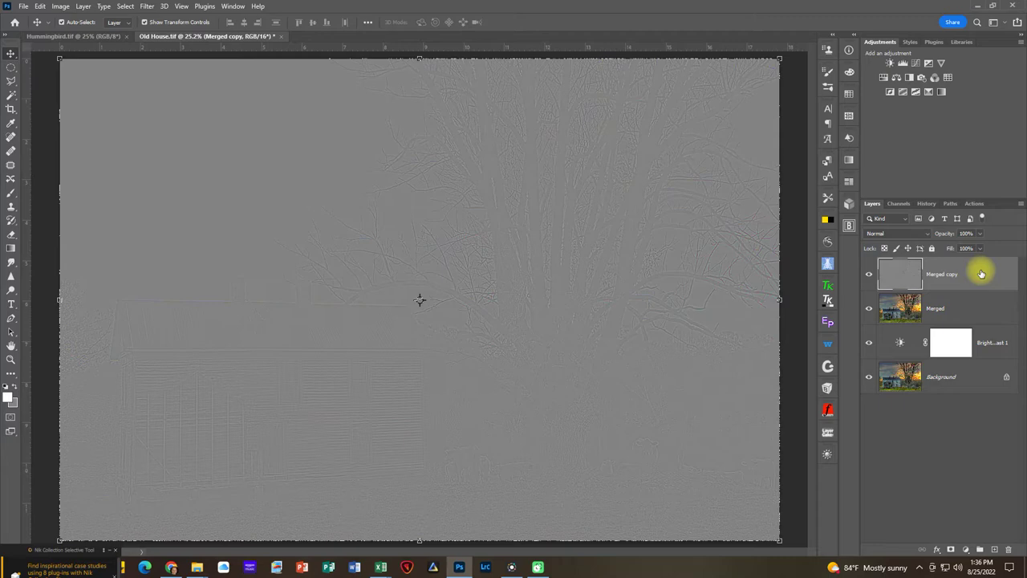
# Step: Set Merged copy's blend mode to Hard Light and zoom in on the house
pyautogui.click(892, 234)
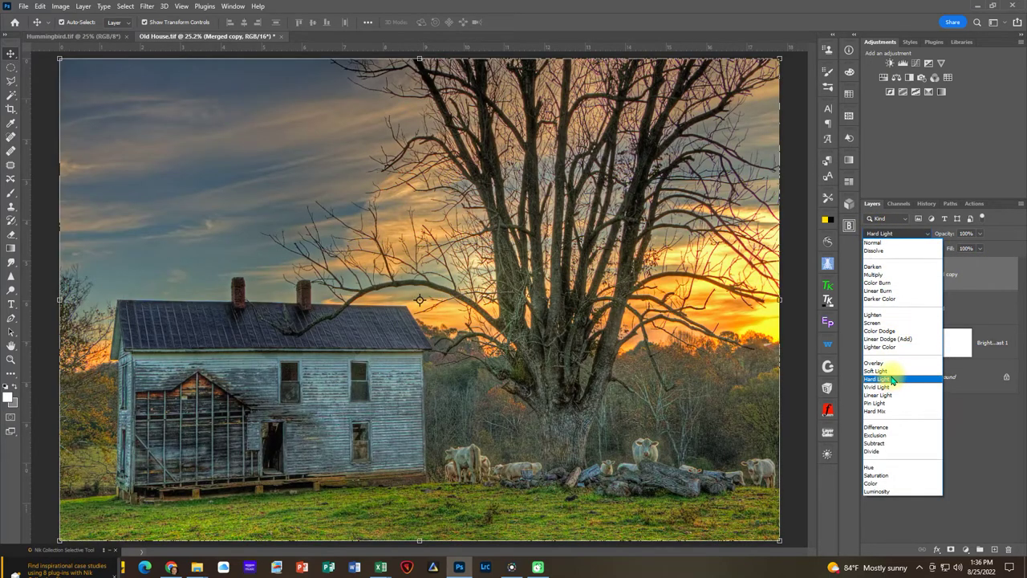
pyautogui.click(891, 380)
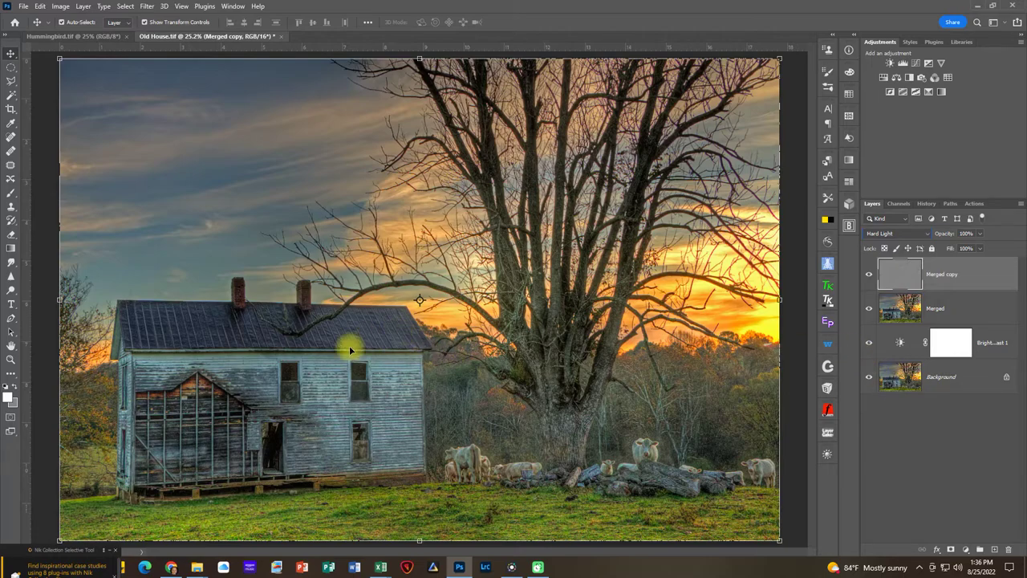
pyautogui.keyDown('ctrl'); pyautogui.click(396, 383); pyautogui.keyUp('ctrl')
pyautogui.moveTo(282, 368); pyautogui.dragTo(589, 225)
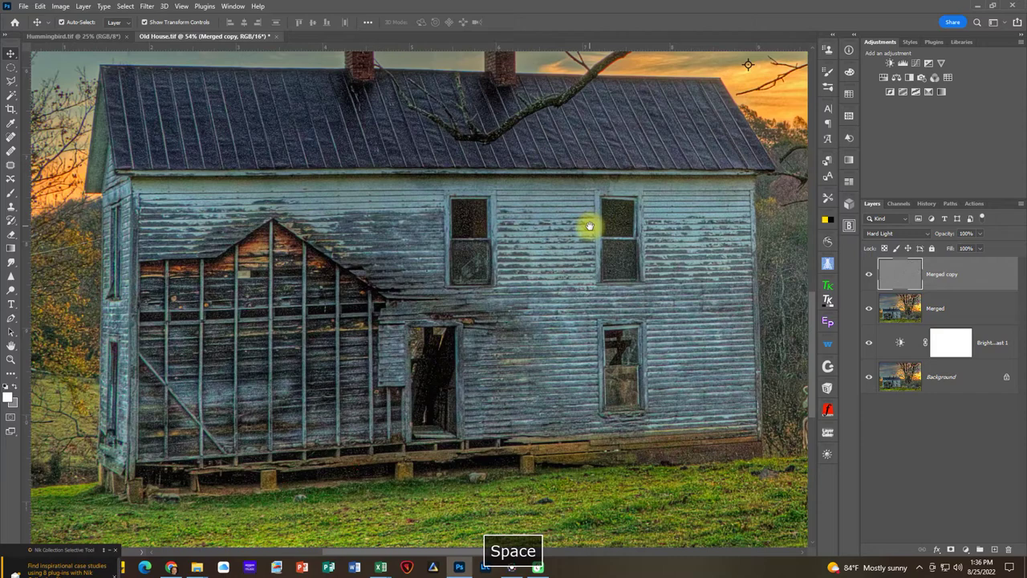
# Step: Toggle the sharpening layer on and off to compare the house, tree and cows
pyautogui.click(870, 275)
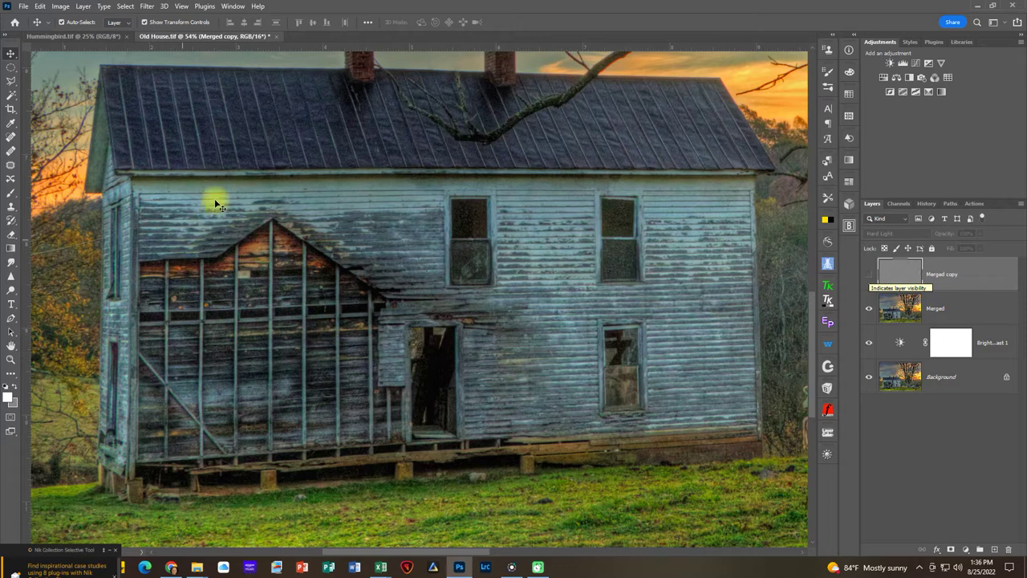
pyautogui.click(869, 276)
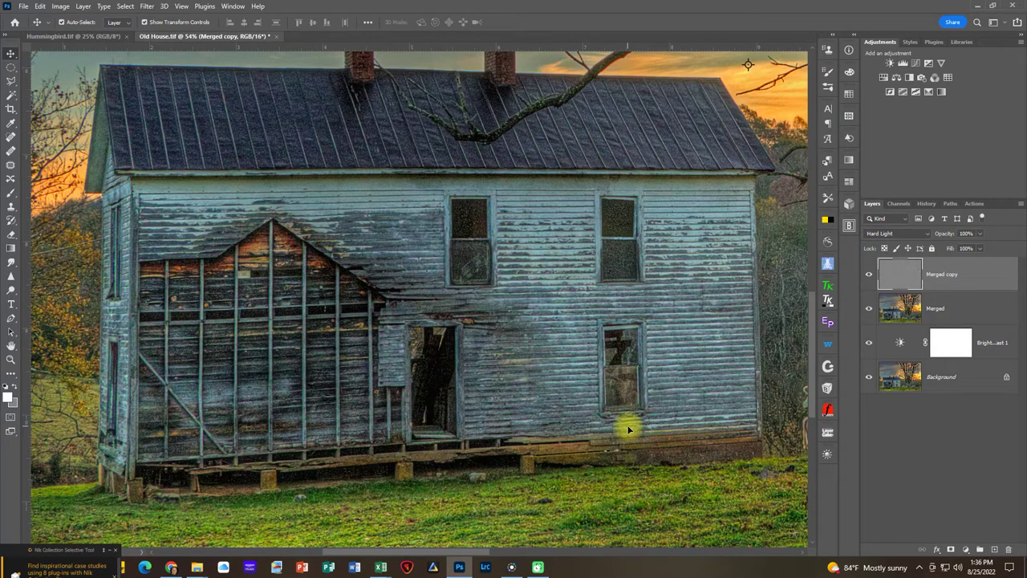
pyautogui.press('space')
pyautogui.moveTo(745, 295); pyautogui.dragTo(378, 334)
pyautogui.moveTo(484, 324); pyautogui.dragTo(227, 296)
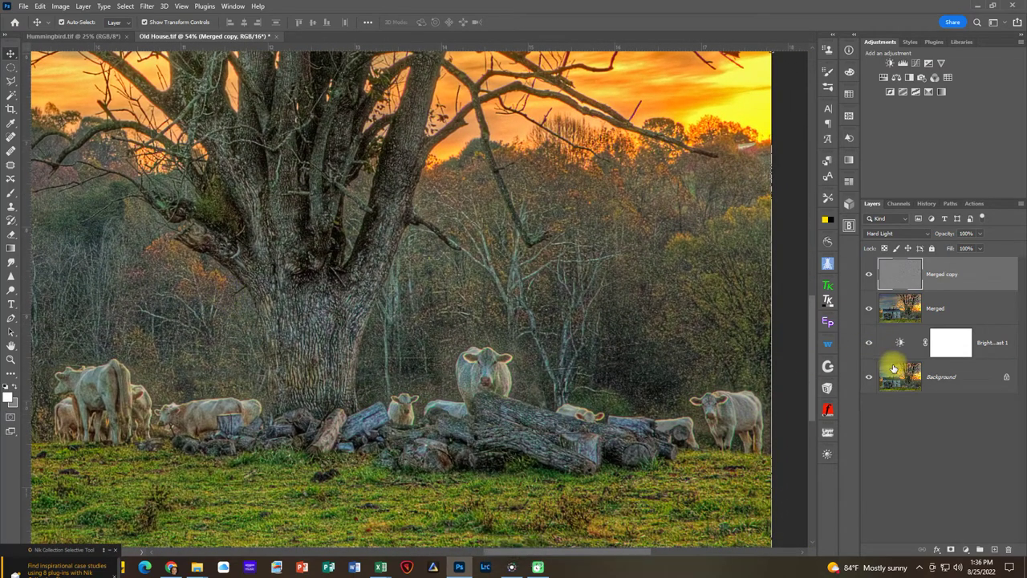
pyautogui.click(870, 275)
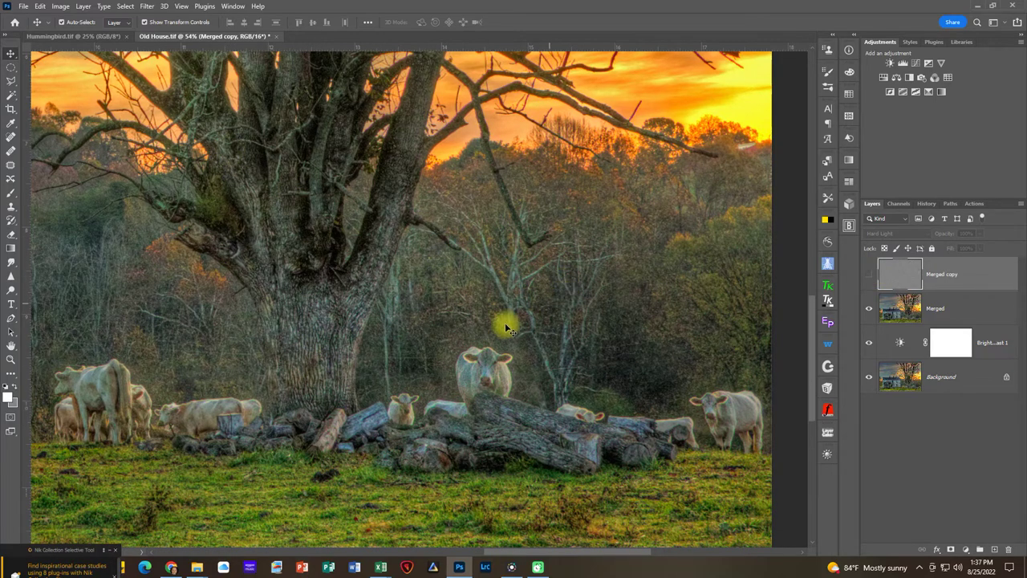
pyautogui.click(870, 275)
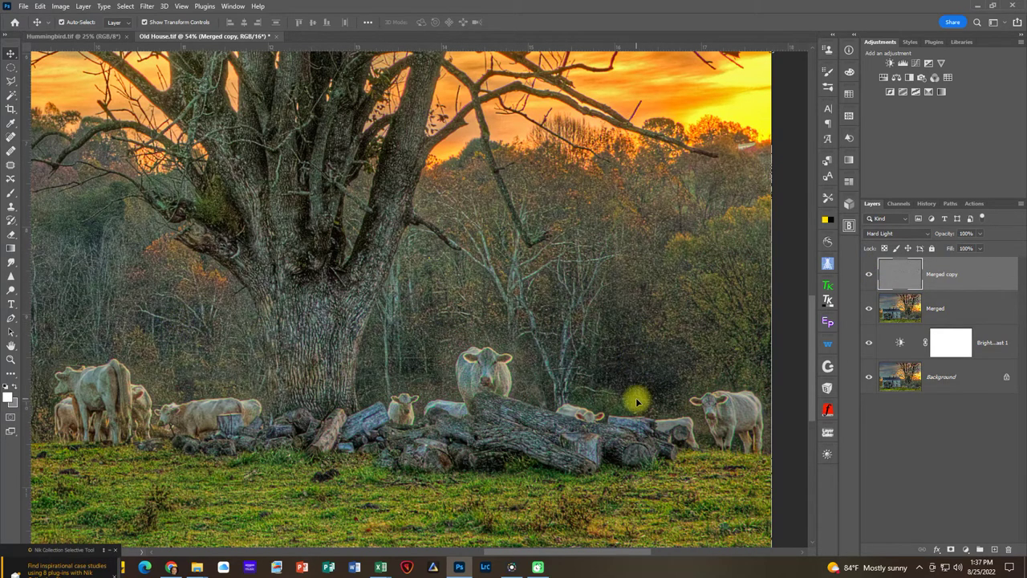
pyautogui.scroll(-1, 633, 401)
pyautogui.scroll(-2, 633, 399)
pyautogui.scroll(2, 633, 401)
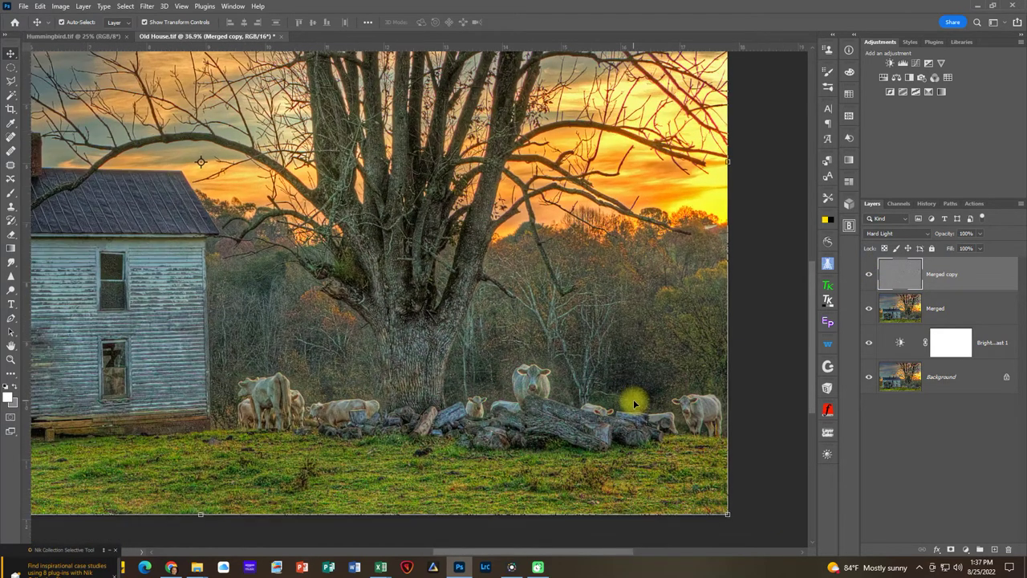
# Step: Lower Merged copy's opacity to 71%, fit the image, and switch to Hummingbird.tif
pyautogui.click(980, 234)
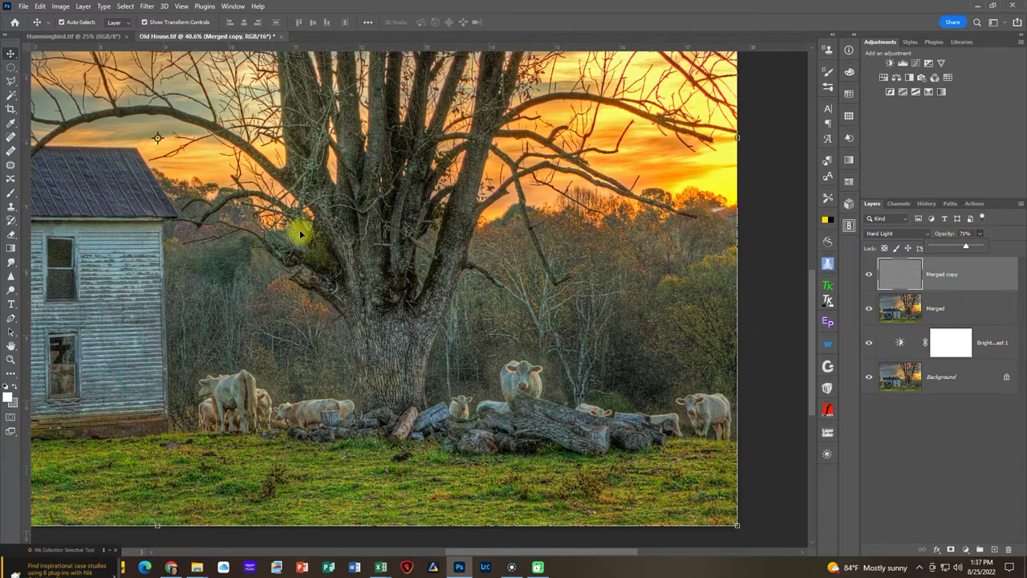
pyautogui.hotkey('ctrl', '0')
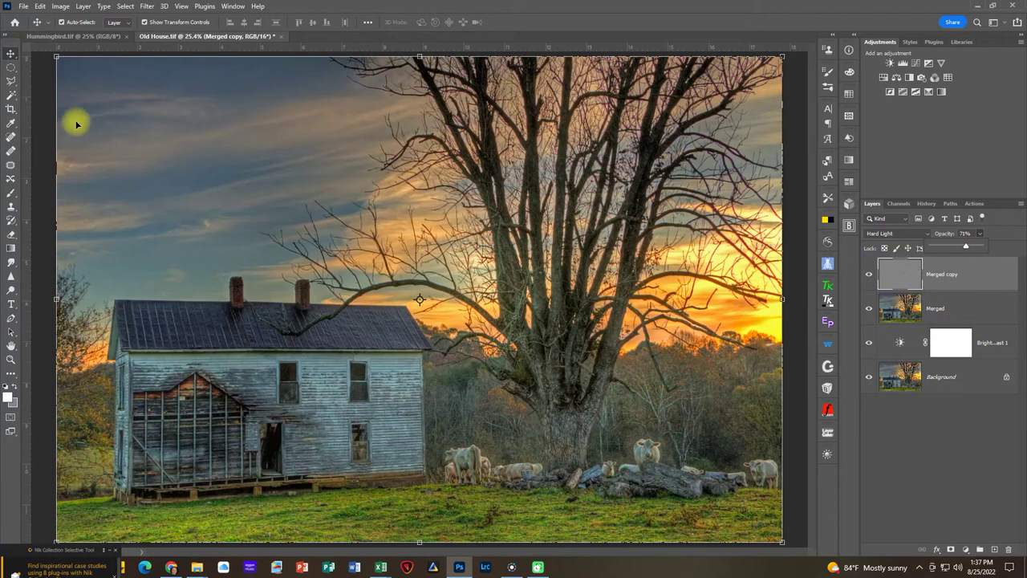
pyautogui.click(44, 37)
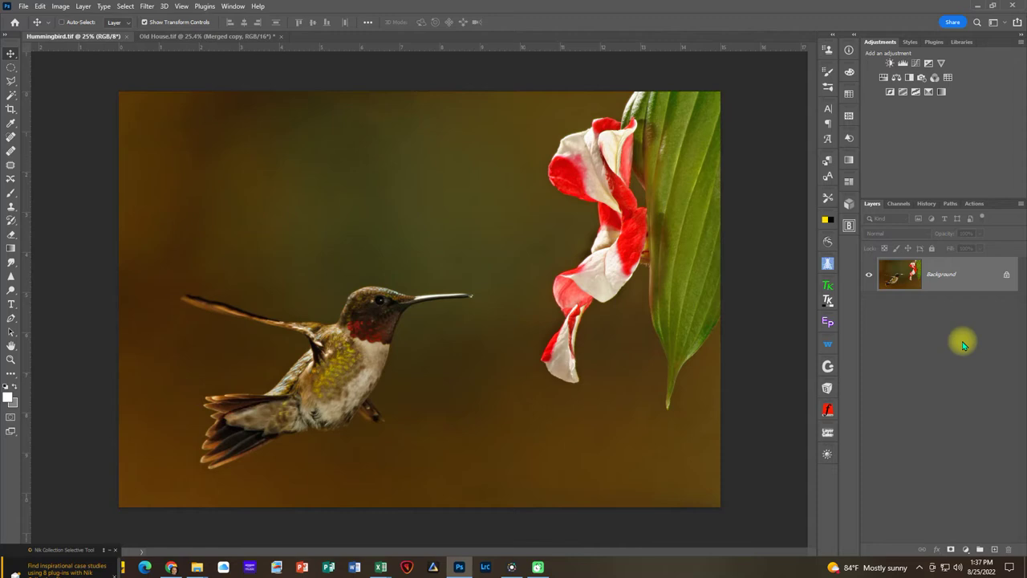
# Step: Duplicate the hummingbird background and apply a 3.7-pixel High Pass filter to the copy
pyautogui.hotkey('ctrl', 'j')
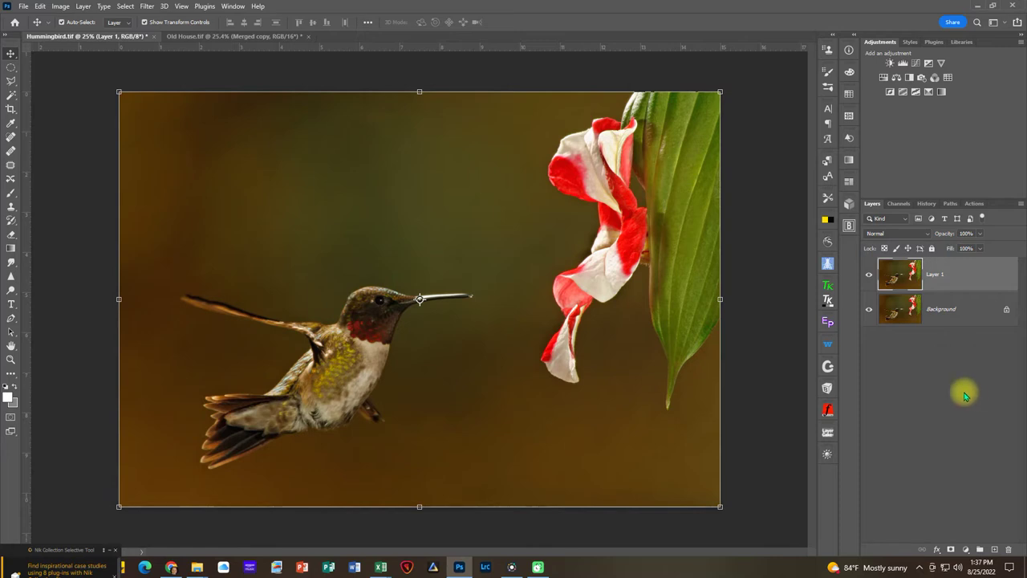
pyautogui.click(148, 7)
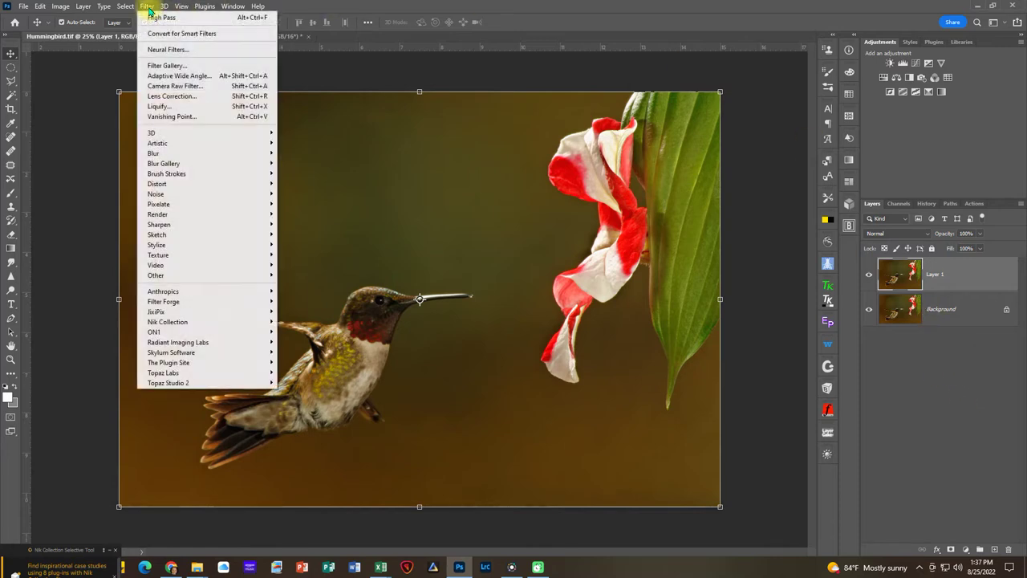
pyautogui.moveTo(181, 278)
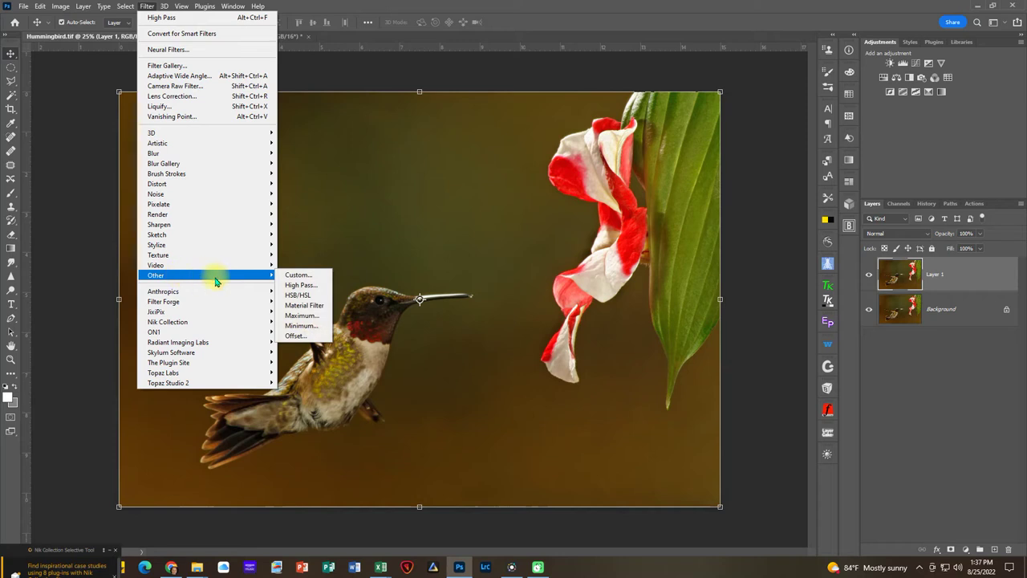
pyautogui.click(315, 289)
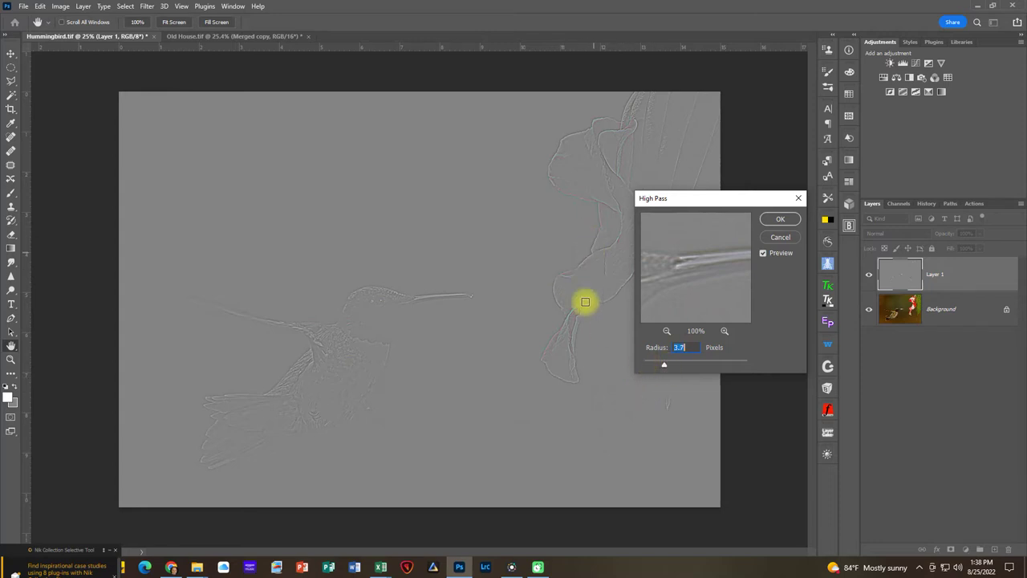
pyautogui.moveTo(666, 367); pyautogui.dragTo(664, 369)
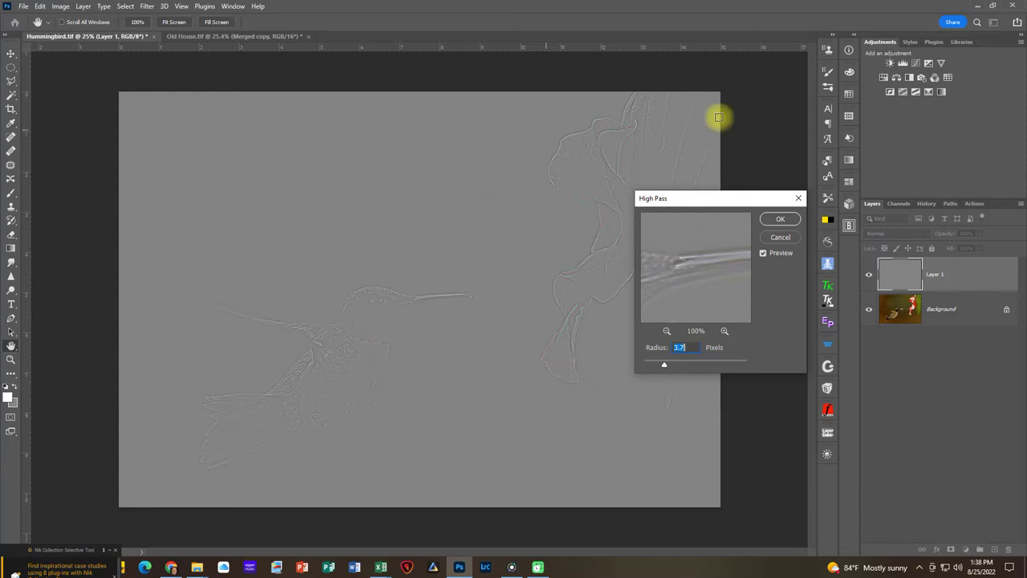
pyautogui.click(780, 220)
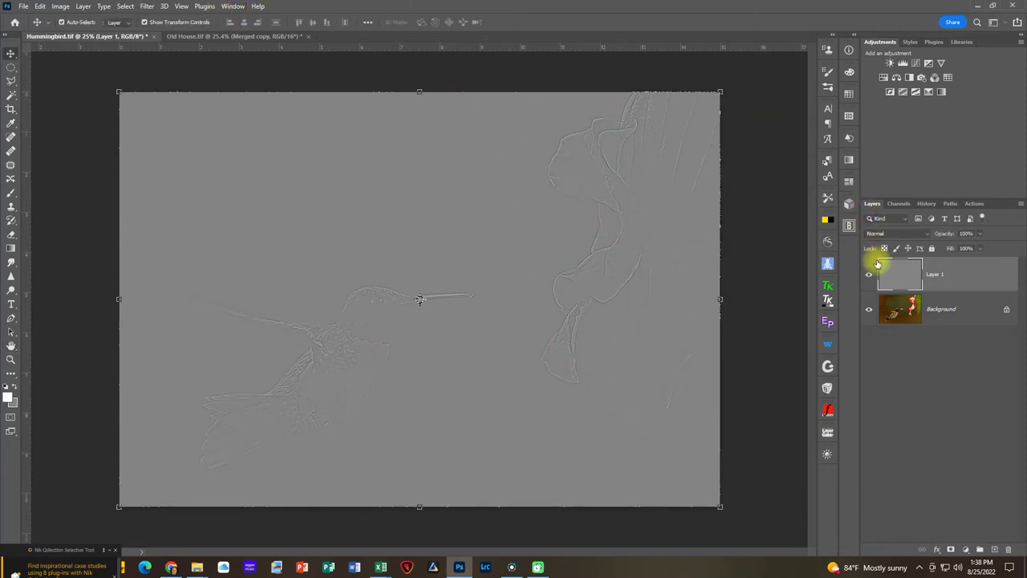
# Step: Set Layer 1's blend mode to Hard Light and zoom in on the hummingbird
pyautogui.click(900, 235)
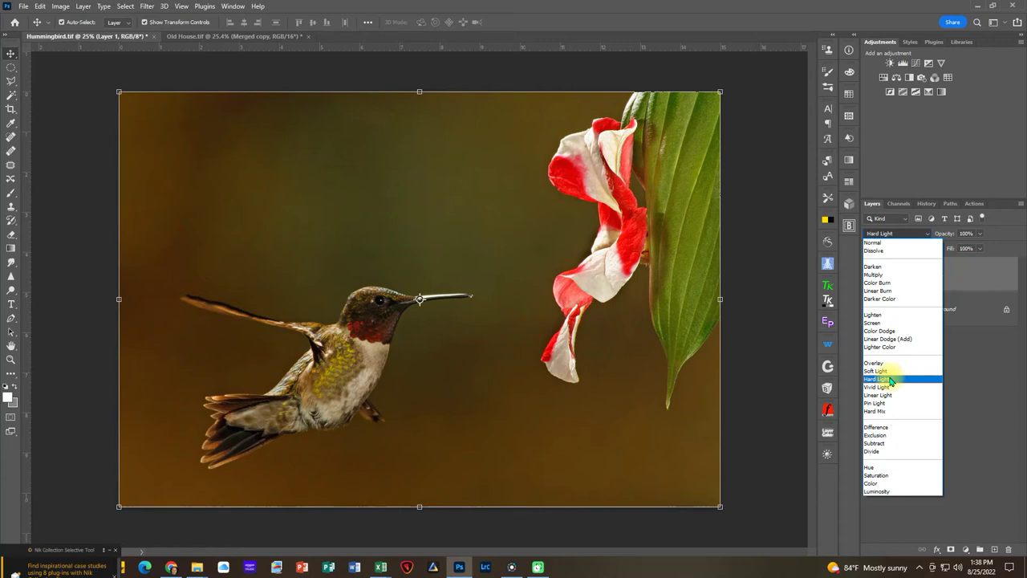
pyautogui.click(890, 381)
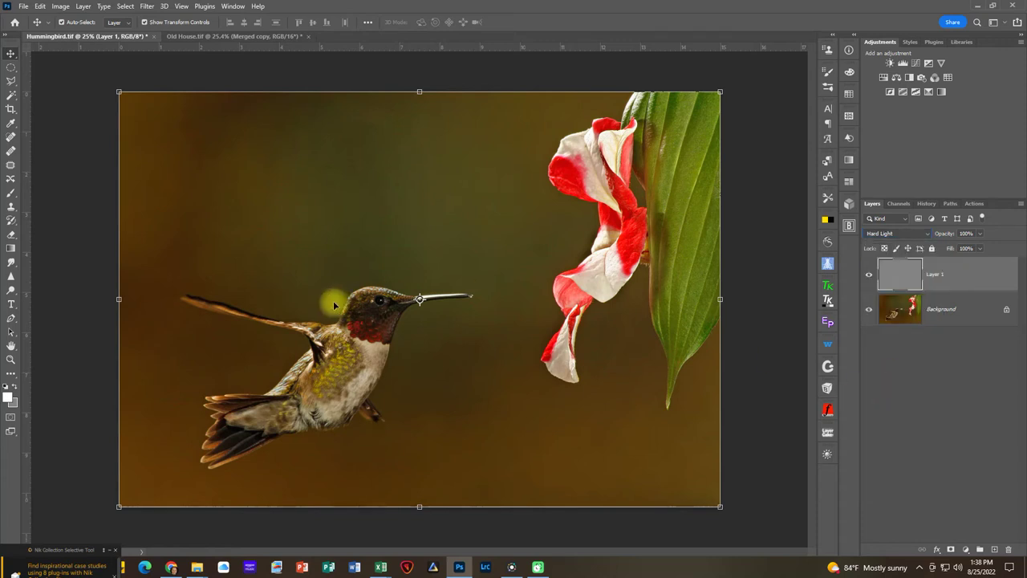
pyautogui.hotkey('ctrl', 'h')
pyautogui.scroll(3, 458, 390)
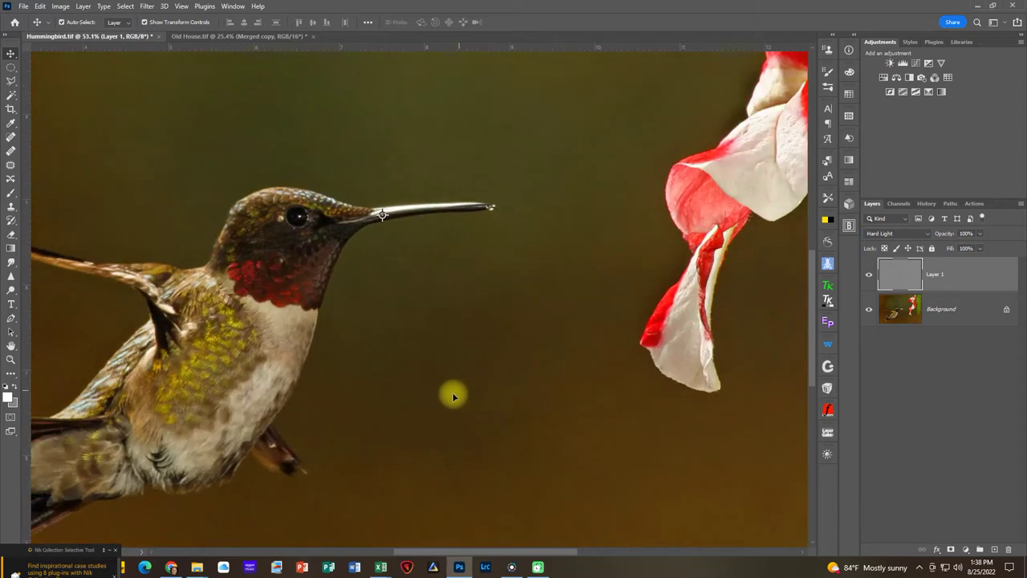
pyautogui.press('space')
pyautogui.moveTo(207, 342); pyautogui.dragTo(477, 291)
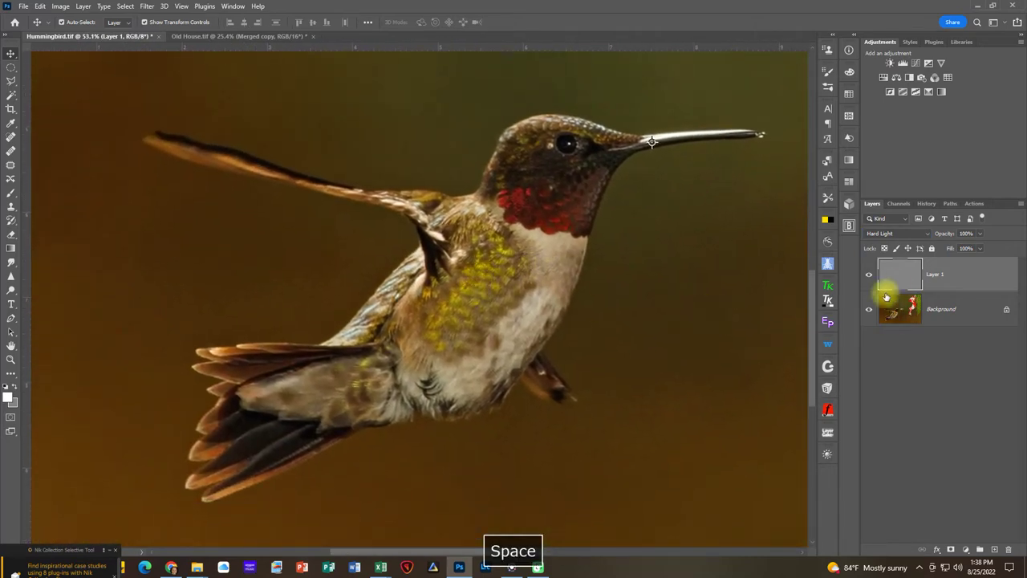
# Step: Toggle the Hard Light layer on and off to compare the bird's sharpness
pyautogui.click(870, 275)
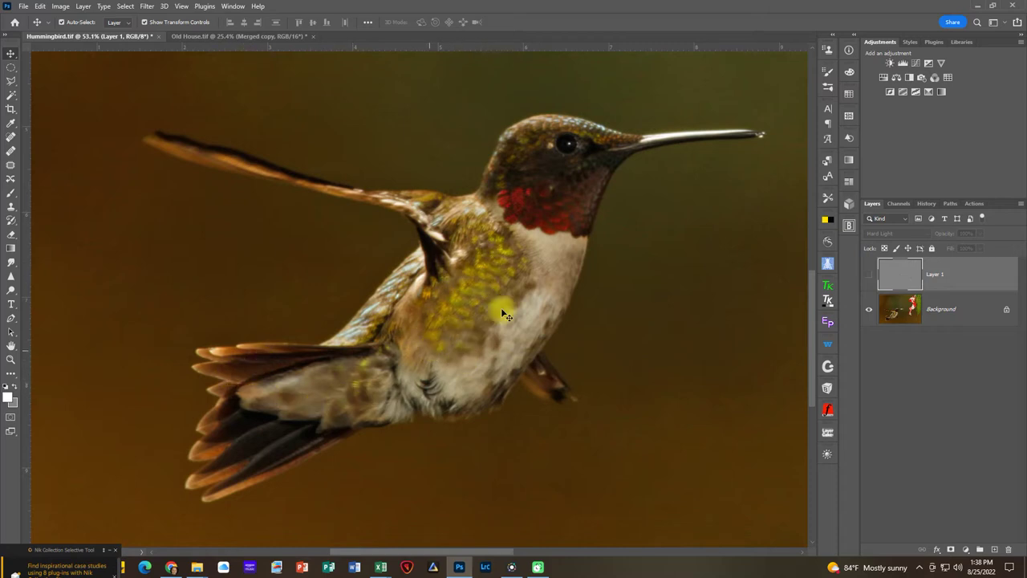
pyautogui.click(868, 276)
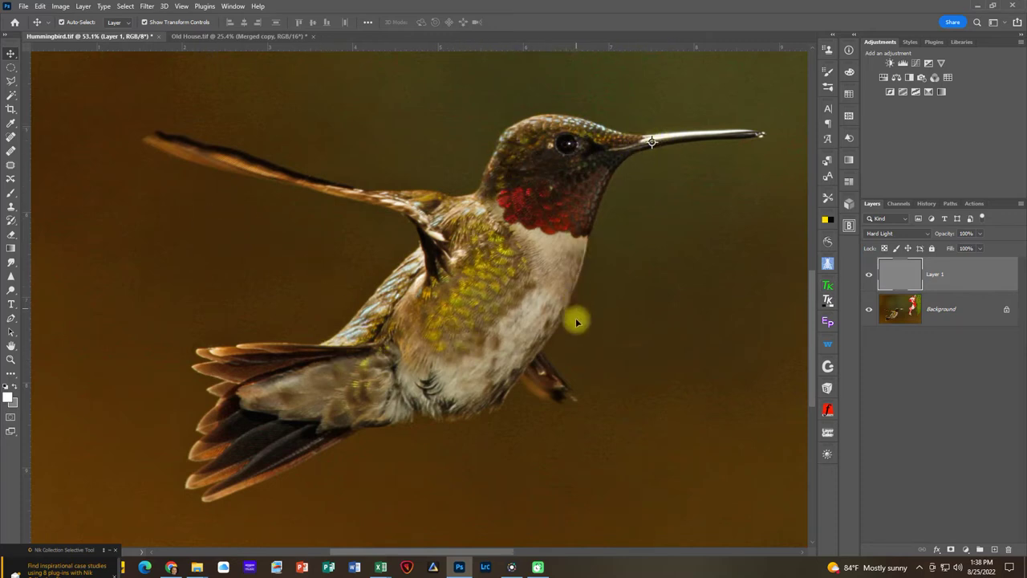
pyautogui.press('space')
pyautogui.moveTo(439, 107); pyautogui.dragTo(457, 302)
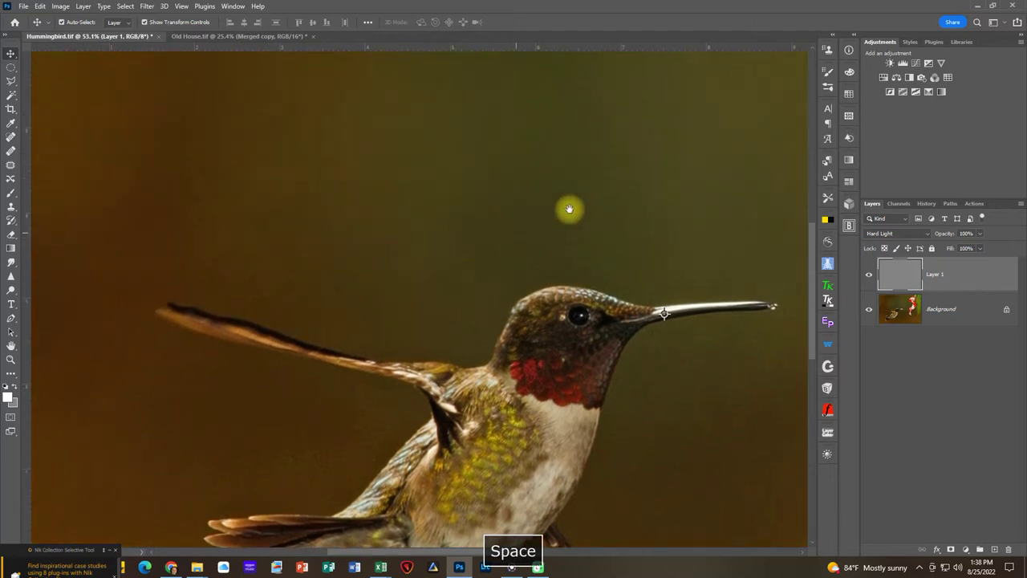
pyautogui.click(868, 276)
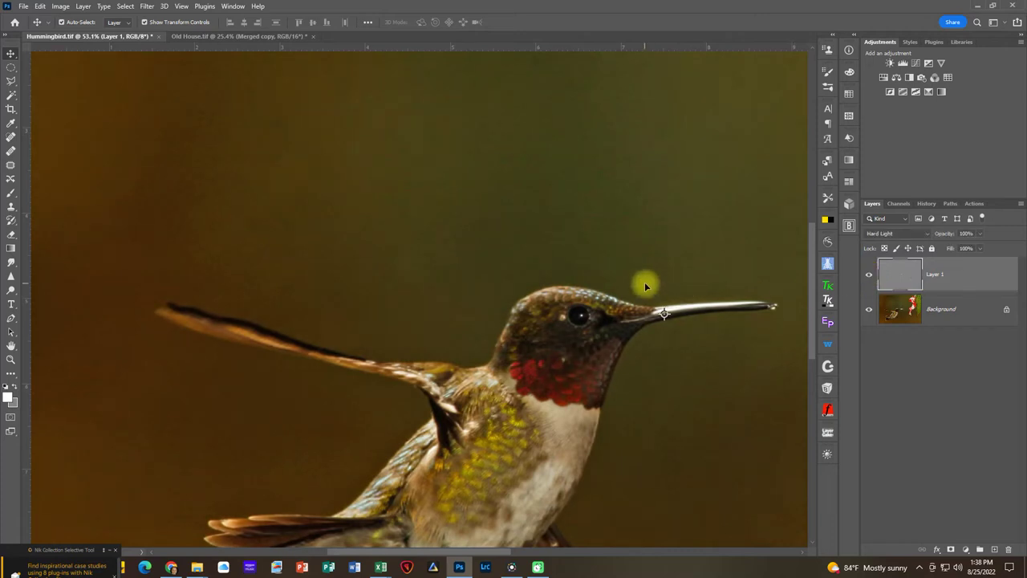
pyautogui.scroll(-5, 645, 282)
pyautogui.scroll(3, 645, 282)
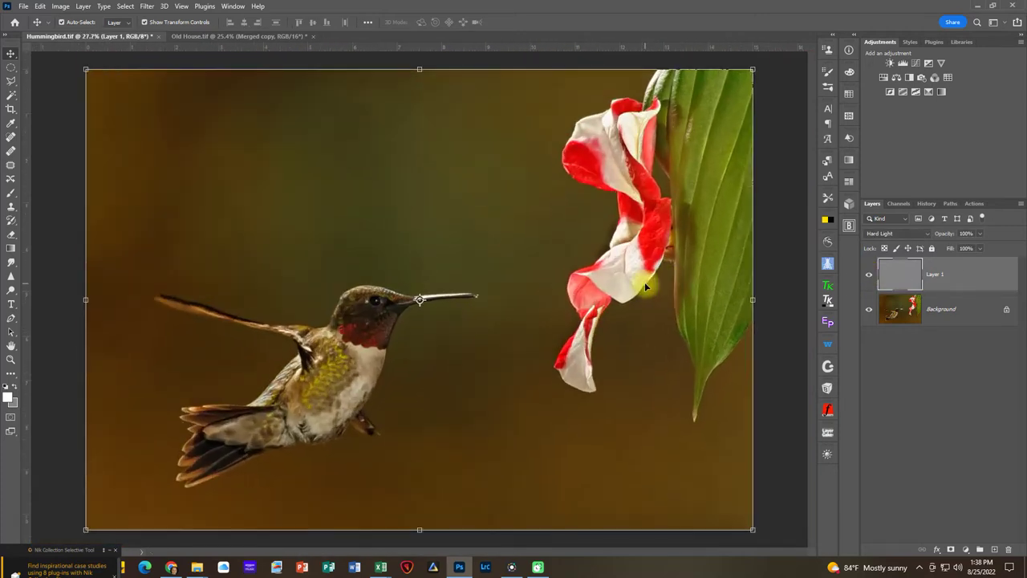
pyautogui.click(868, 276)
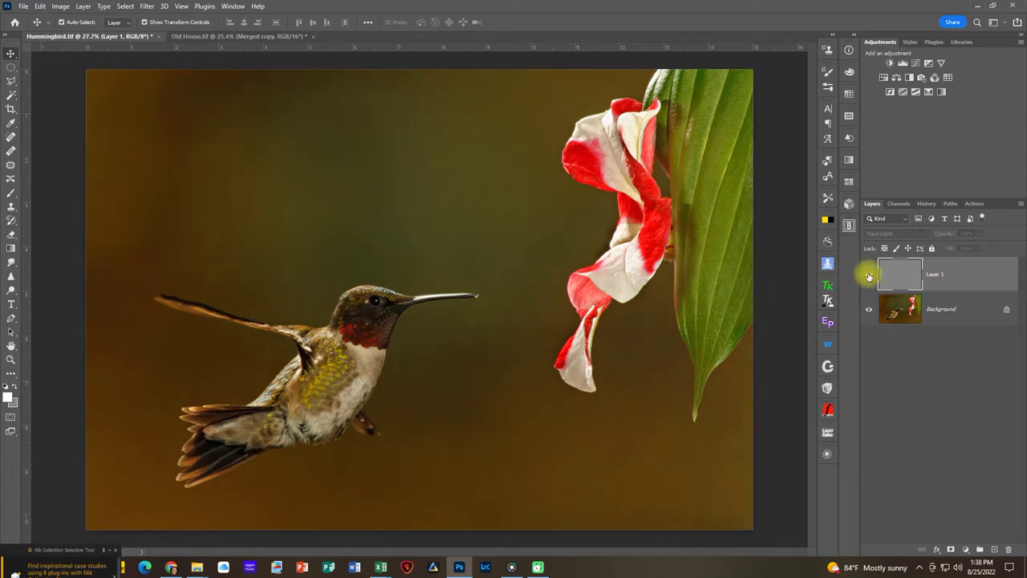
pyautogui.click(868, 276)
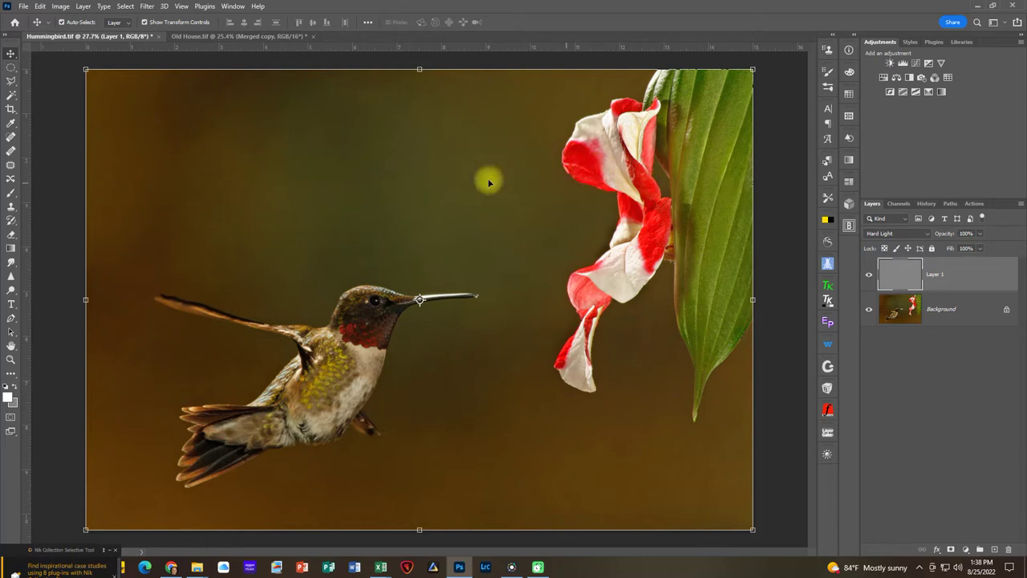
pyautogui.click(11, 97)
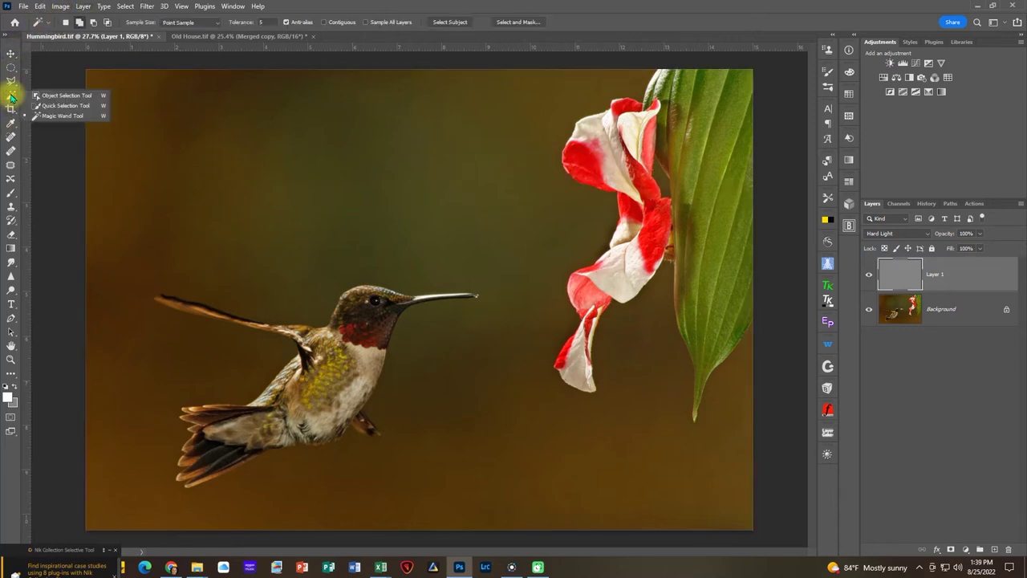
pyautogui.click(63, 104)
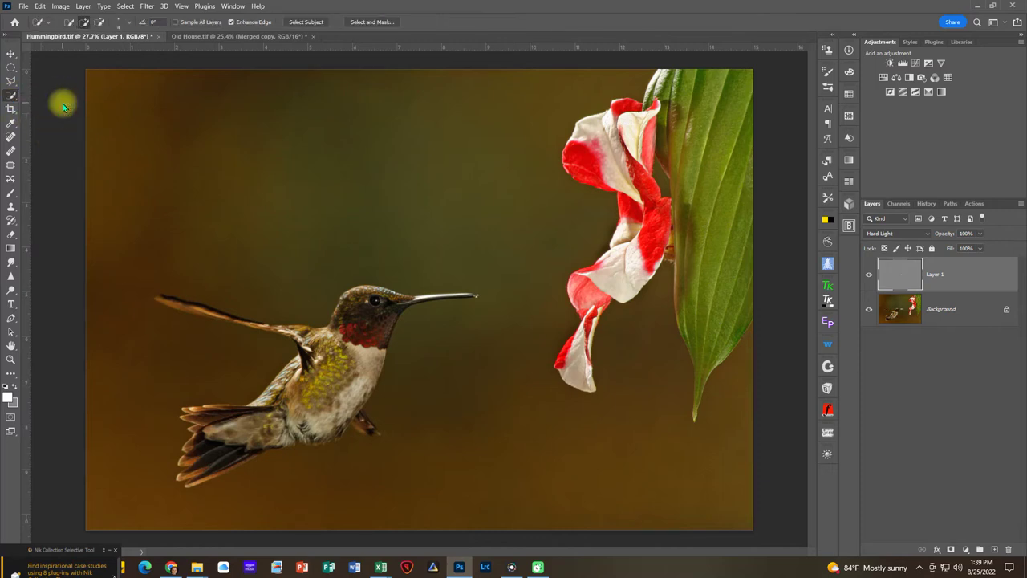
pyautogui.click(306, 22)
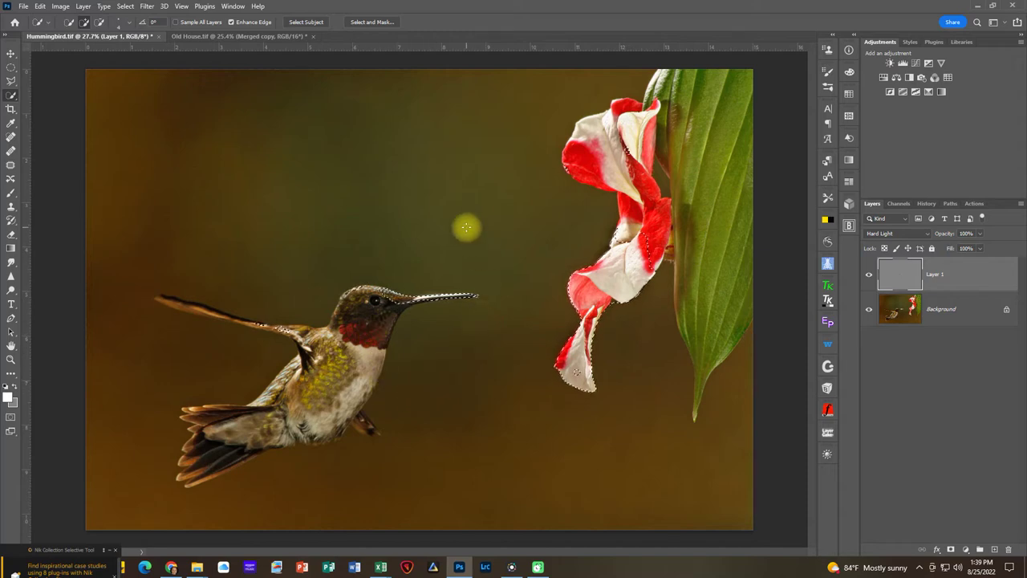
pyautogui.hotkey('ctrl', 'd')
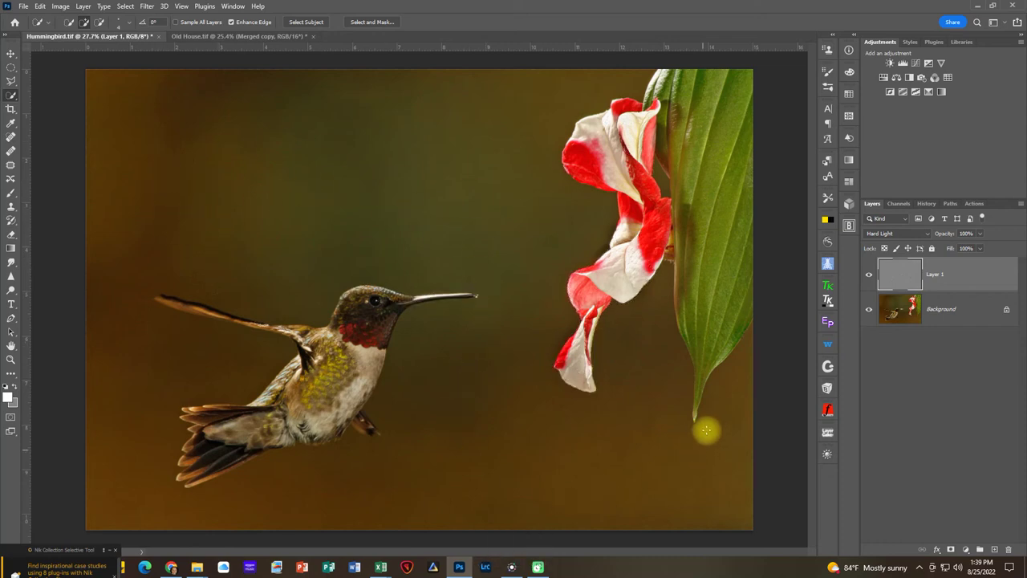
# Step: Select the brown backdrop with the Magic Wand at tolerance 20, then target the Background layer
pyautogui.rightClick(9, 96)
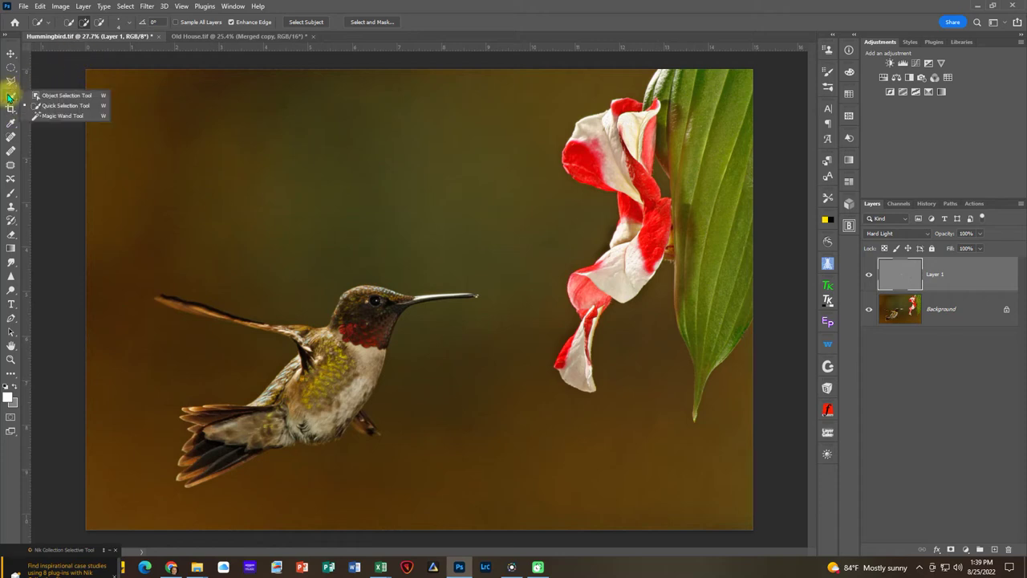
pyautogui.click(69, 117)
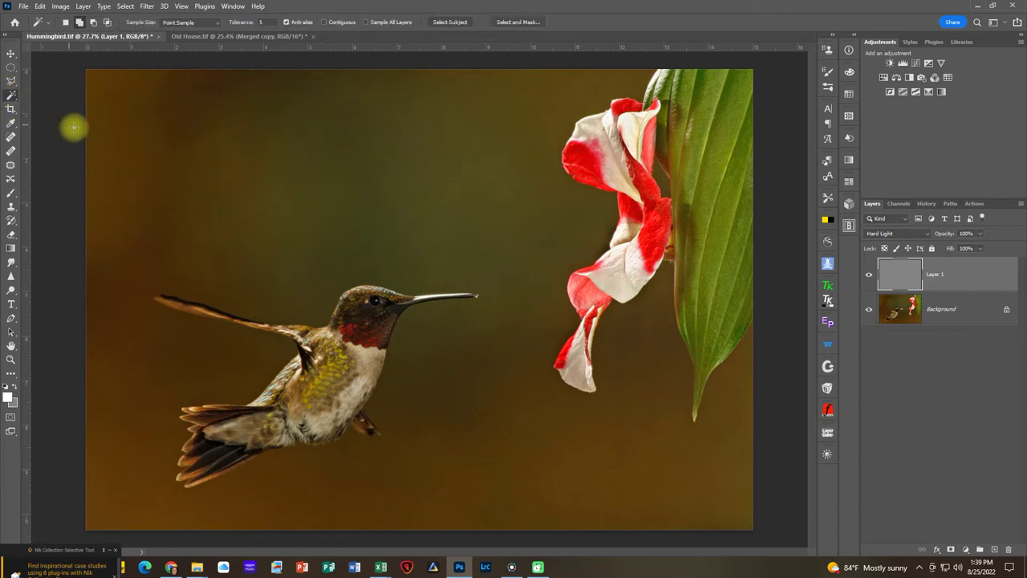
pyautogui.click(264, 19)
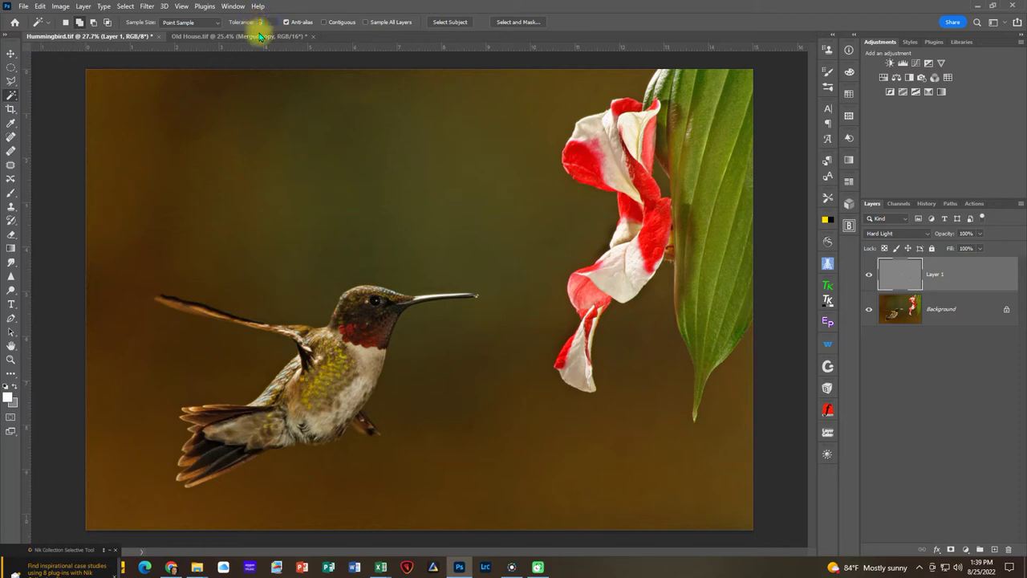
pyautogui.press('Return')
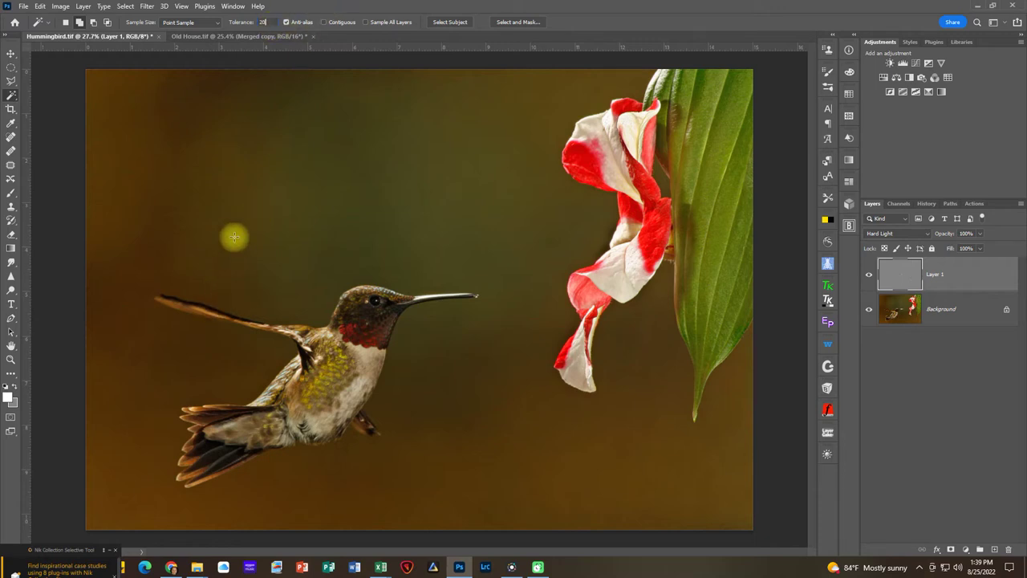
pyautogui.click(126, 157)
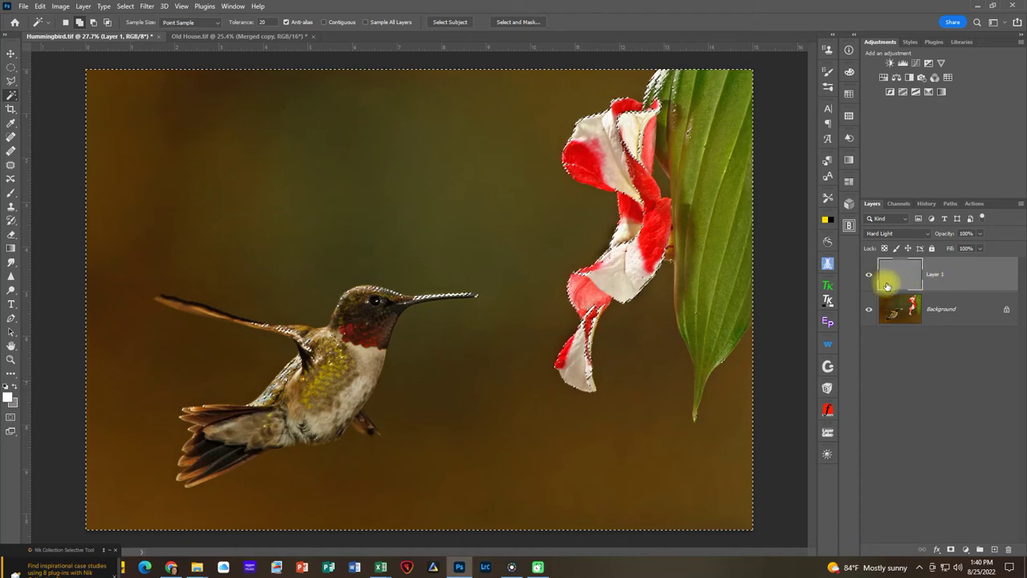
pyautogui.click(969, 314)
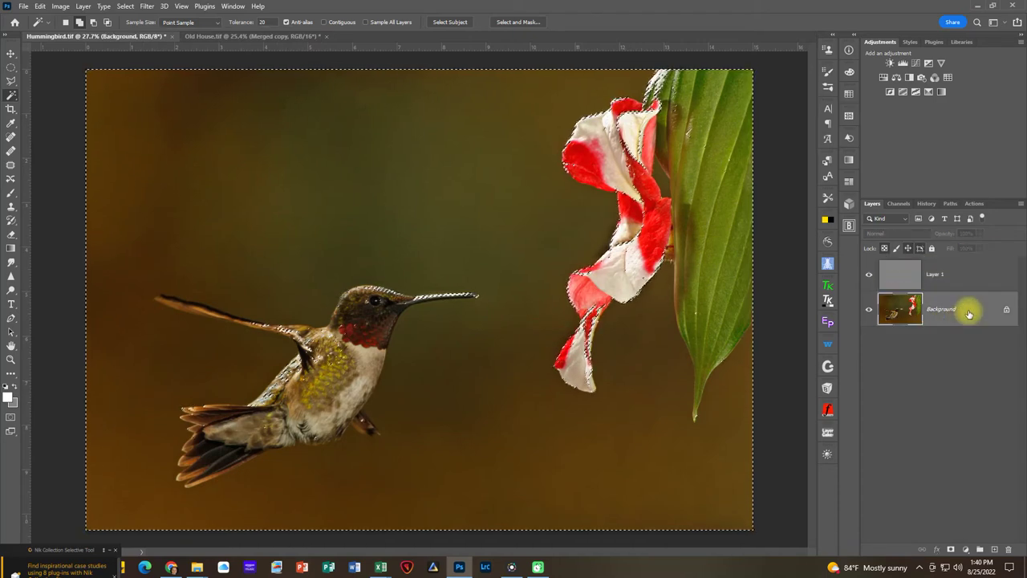
# Step: Drop the backdrop selection and switch to the Quick Selection Tool
pyautogui.click(868, 308)
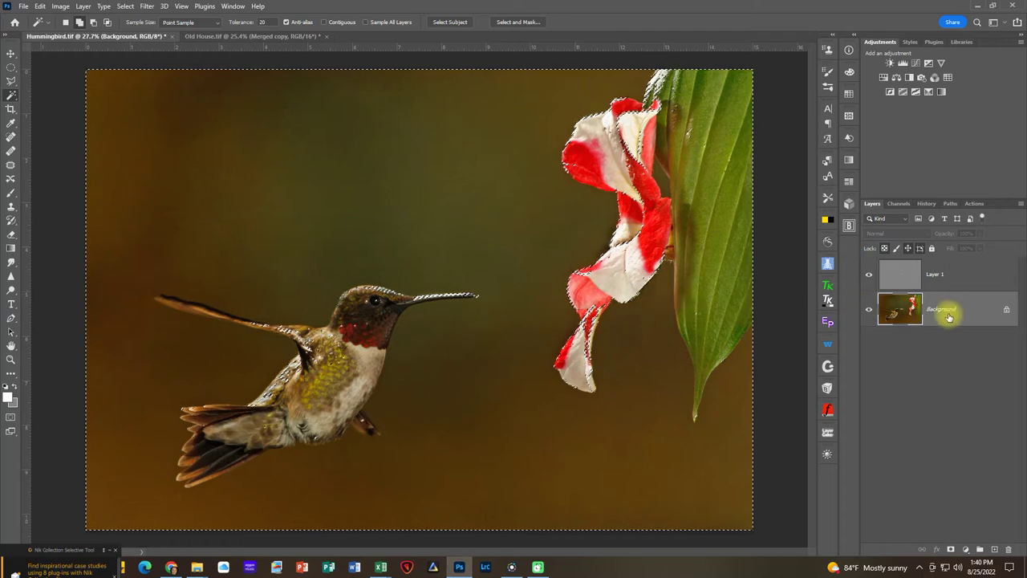
pyautogui.hotkey('ctrl', 'd')
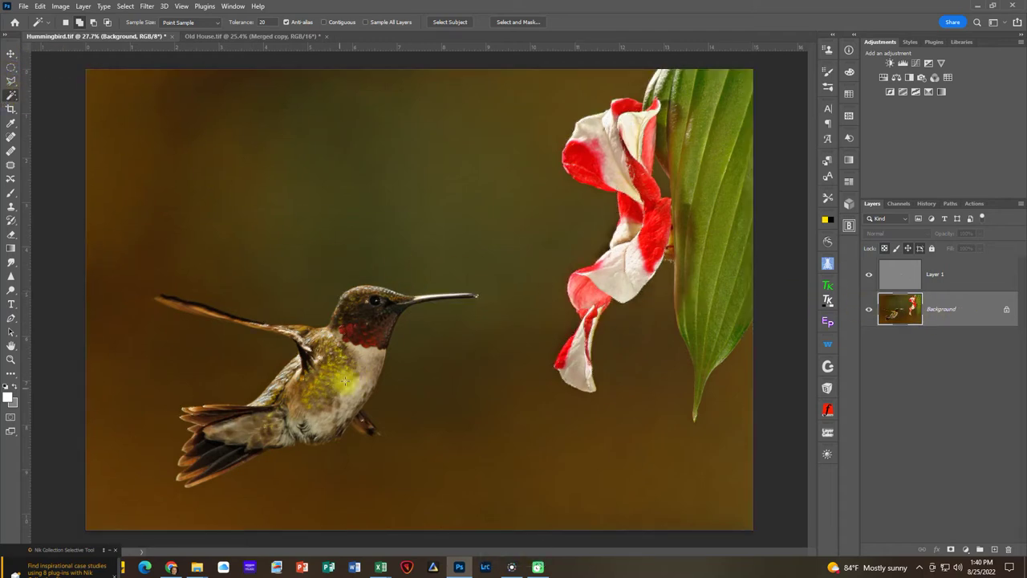
pyautogui.rightClick(14, 96)
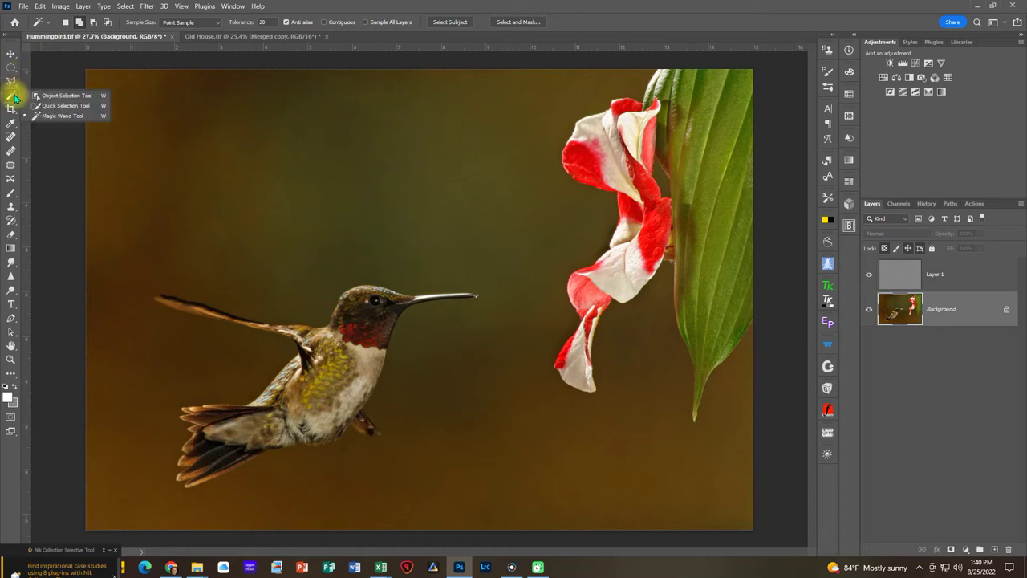
pyautogui.click(64, 106)
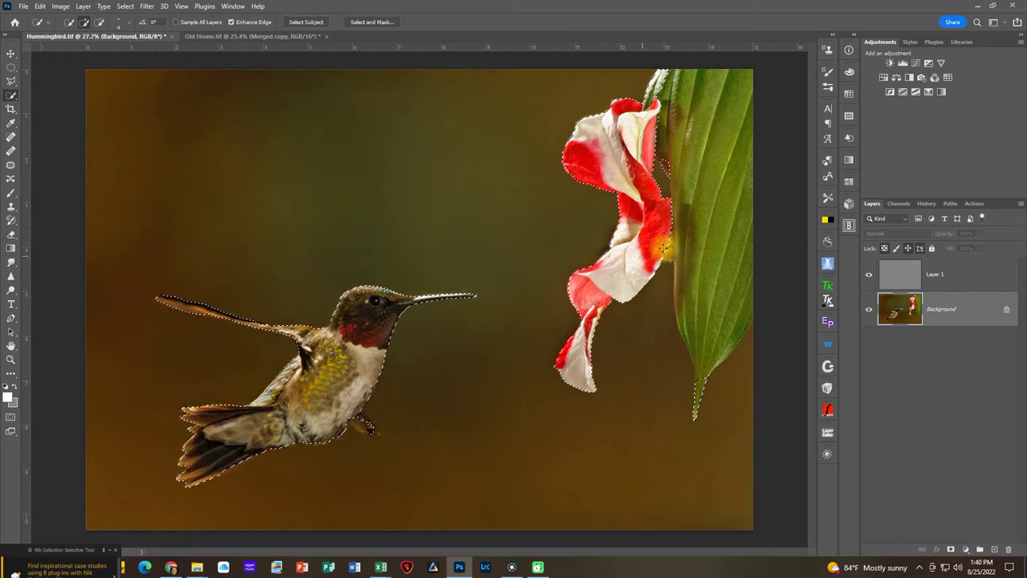
# Step: Zoom in on the hummingbird's tail and add the tail tip to the selection
pyautogui.scroll(1, 361, 325)
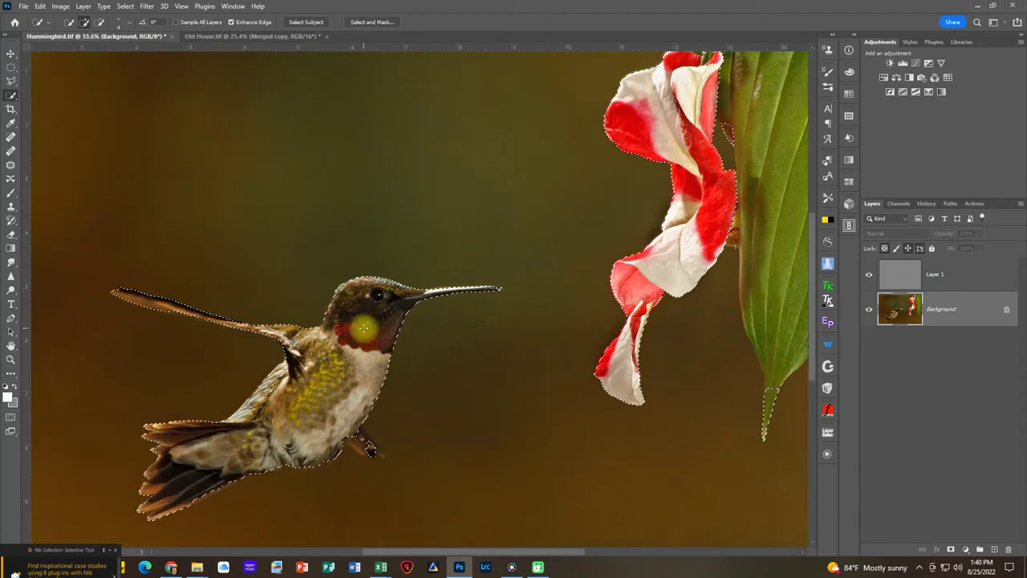
pyautogui.scroll(3, 363, 328)
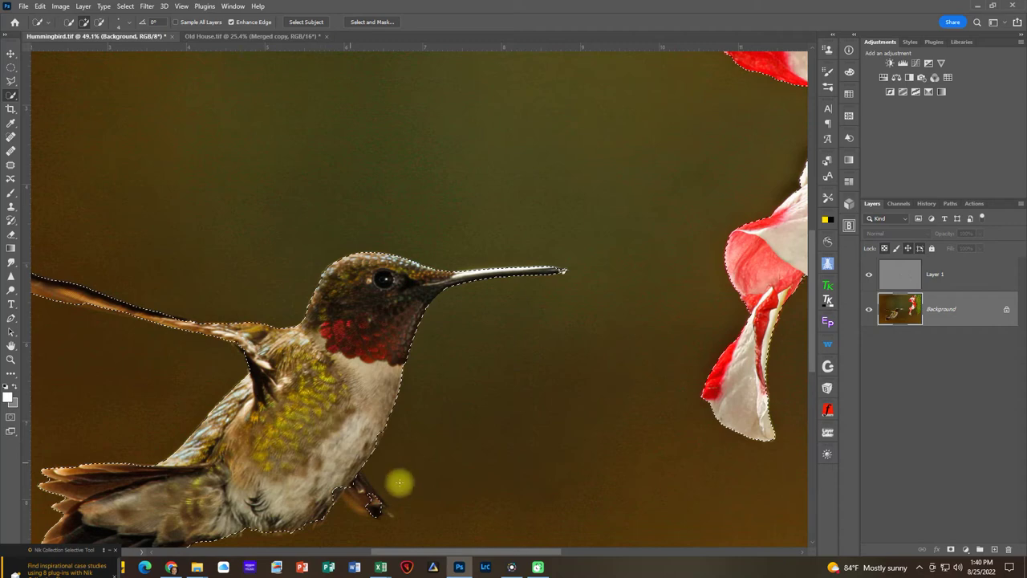
pyautogui.press('space')
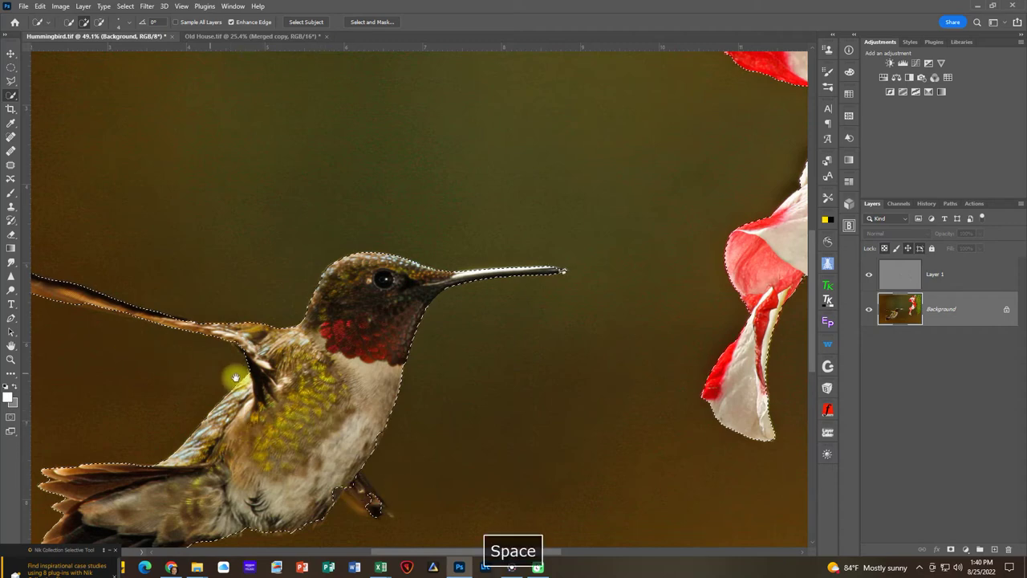
pyautogui.moveTo(235, 377); pyautogui.dragTo(395, 368)
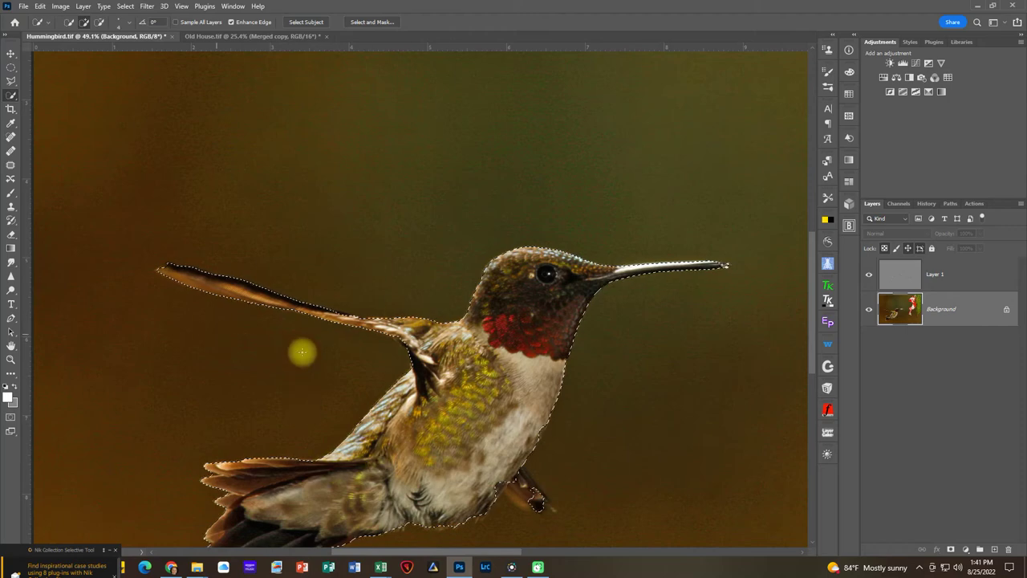
pyautogui.press('space')
pyautogui.moveTo(470, 408); pyautogui.dragTo(442, 295)
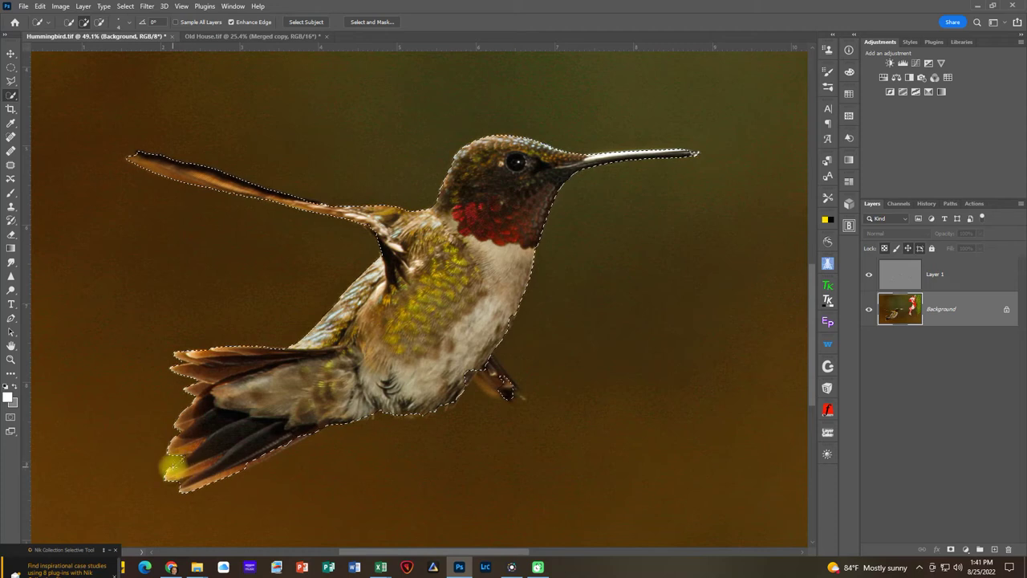
pyautogui.click(175, 465)
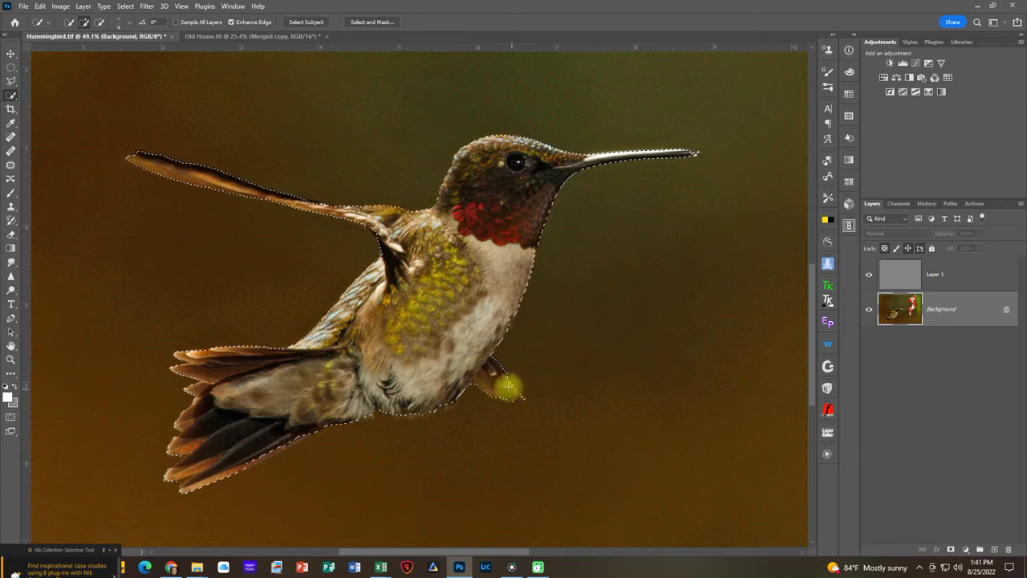
pyautogui.press('space')
# Step: Pan to the flower and leaf and add the leaf's upper part to the selection
pyautogui.moveTo(691, 227); pyautogui.dragTo(516, 289)
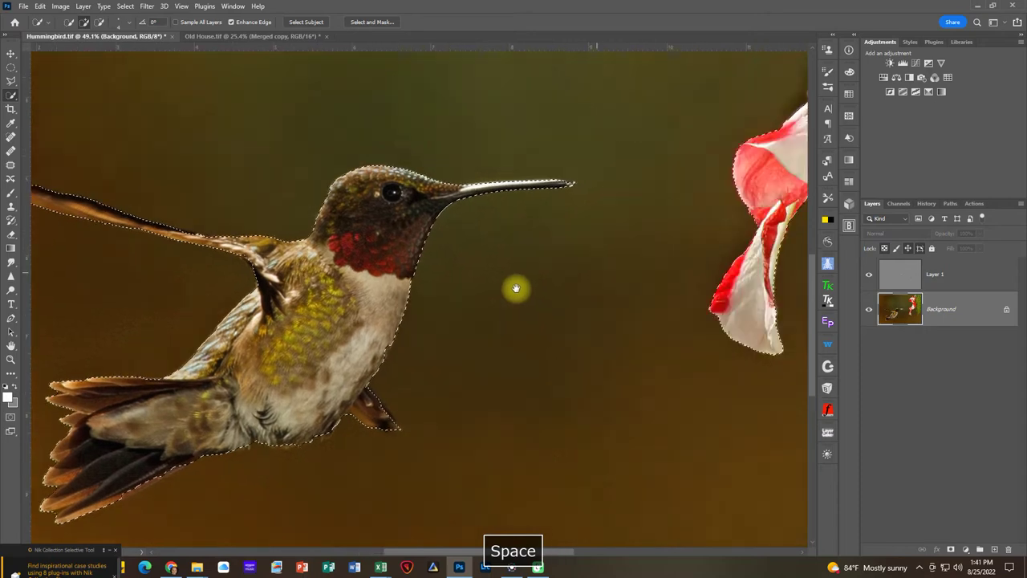
pyautogui.moveTo(656, 222); pyautogui.dragTo(602, 310)
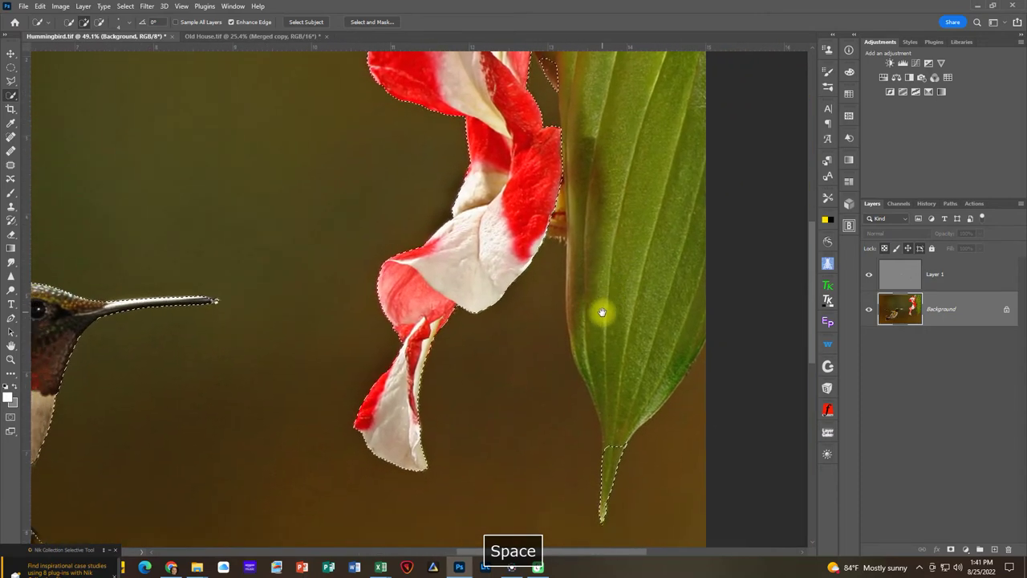
pyautogui.moveTo(305, 236); pyautogui.dragTo(447, 152)
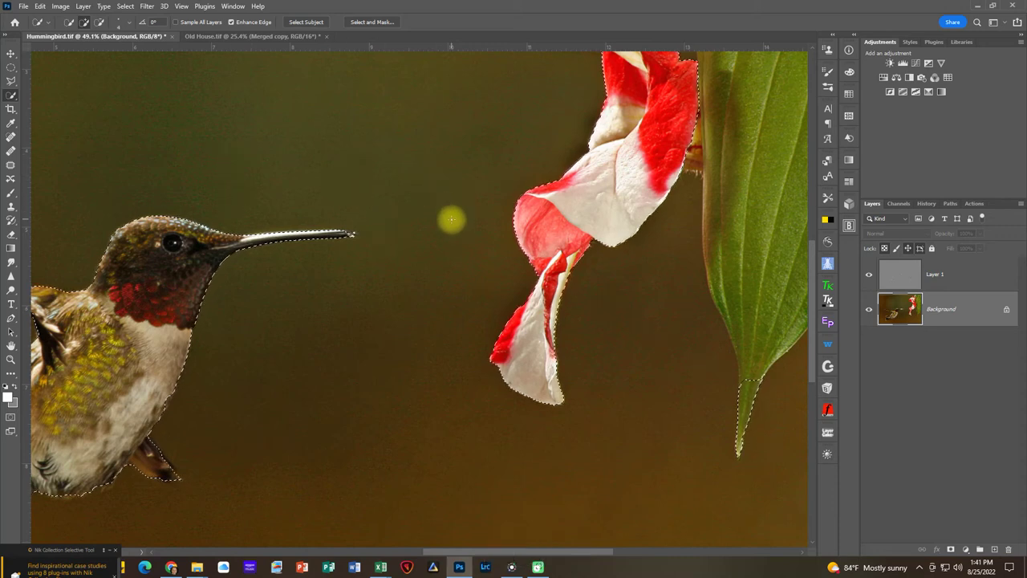
pyautogui.press('space')
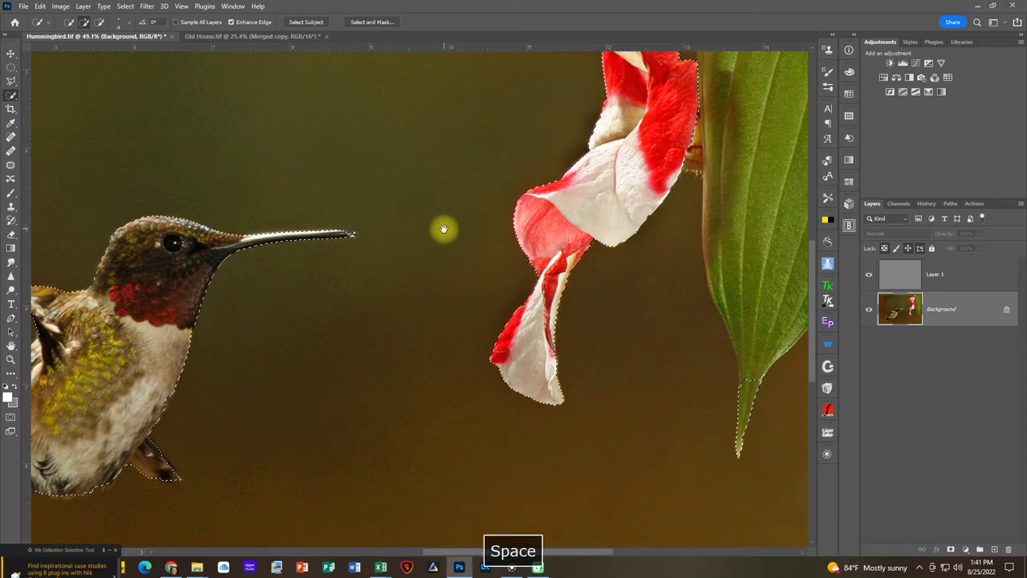
pyautogui.moveTo(507, 168); pyautogui.dragTo(342, 256)
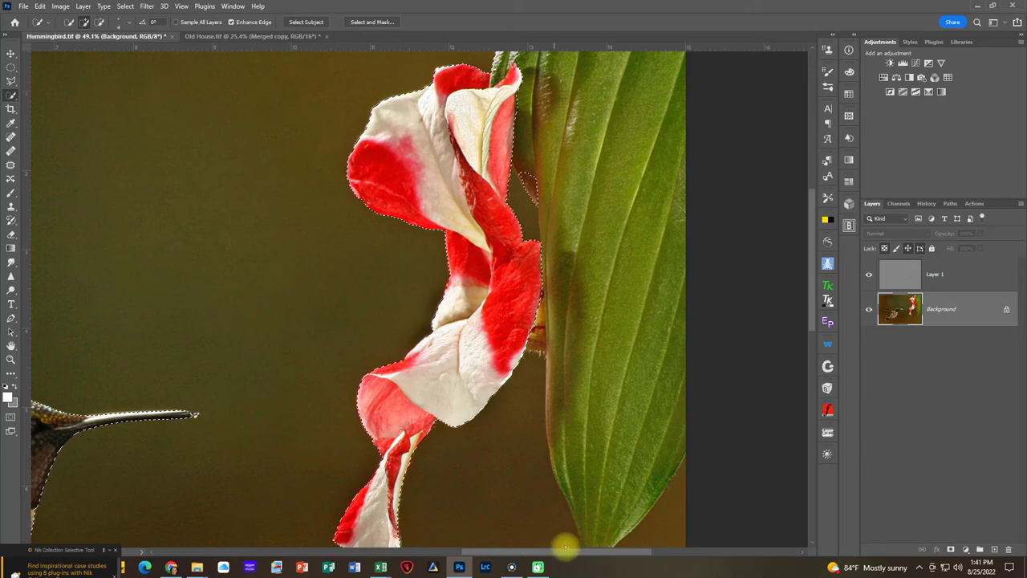
pyautogui.moveTo(586, 281); pyautogui.dragTo(596, 321)
pyautogui.scroll(-1, 631, 378)
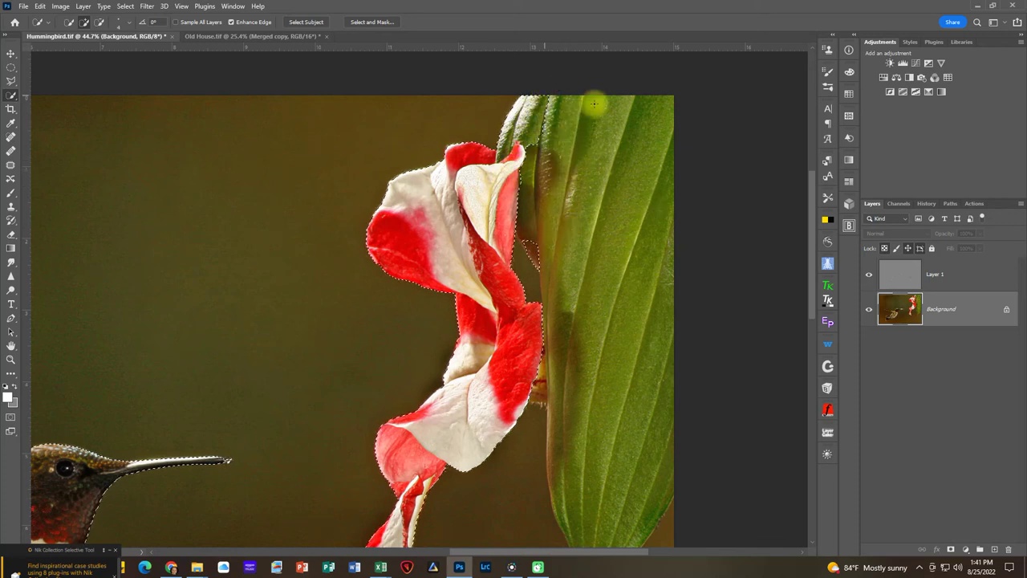
pyautogui.moveTo(595, 103)
pyautogui.mouseDown()
pyautogui.moveTo(642, 93)
pyautogui.moveTo(589, 156)
pyautogui.moveTo(686, 178)
pyautogui.moveTo(661, 216)
pyautogui.moveTo(562, 231)
pyautogui.moveTo(767, 322)
pyautogui.moveTo(729, 342)
pyautogui.moveTo(634, 337)
pyautogui.moveTo(599, 371)
pyautogui.moveTo(607, 386)
pyautogui.moveTo(539, 385)
pyautogui.moveTo(587, 405)
pyautogui.moveTo(696, 406)
pyautogui.moveTo(685, 437)
pyautogui.mouseUp()
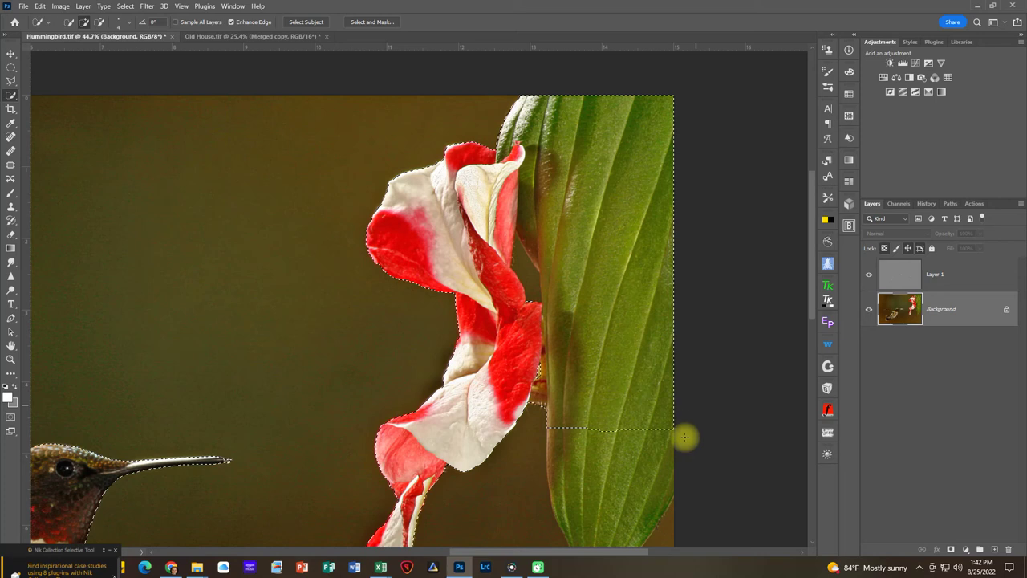
# Step: Extend the selection down the rest of the leaf, then fit the whole image in view
pyautogui.press('space')
pyautogui.moveTo(626, 454); pyautogui.dragTo(626, 272)
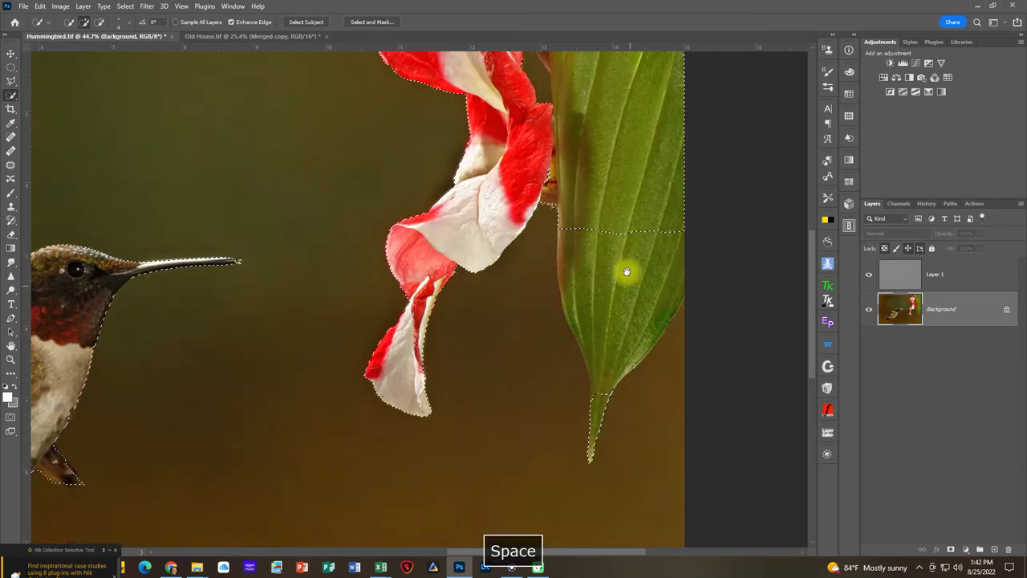
pyautogui.moveTo(598, 225)
pyautogui.mouseDown()
pyautogui.moveTo(589, 280)
pyautogui.moveTo(601, 373)
pyautogui.mouseUp()
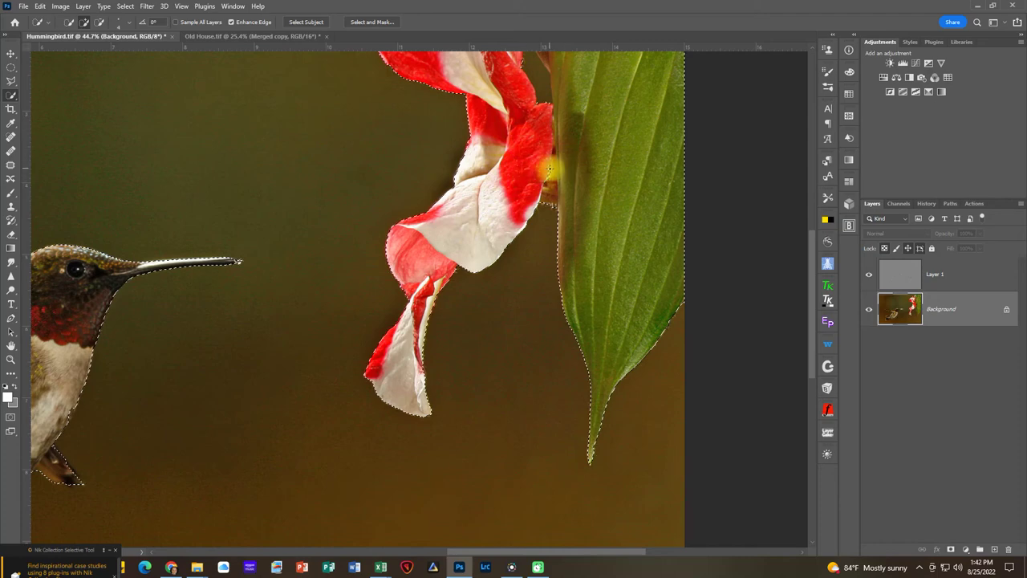
pyautogui.press('space')
pyautogui.moveTo(585, 166); pyautogui.dragTo(614, 265)
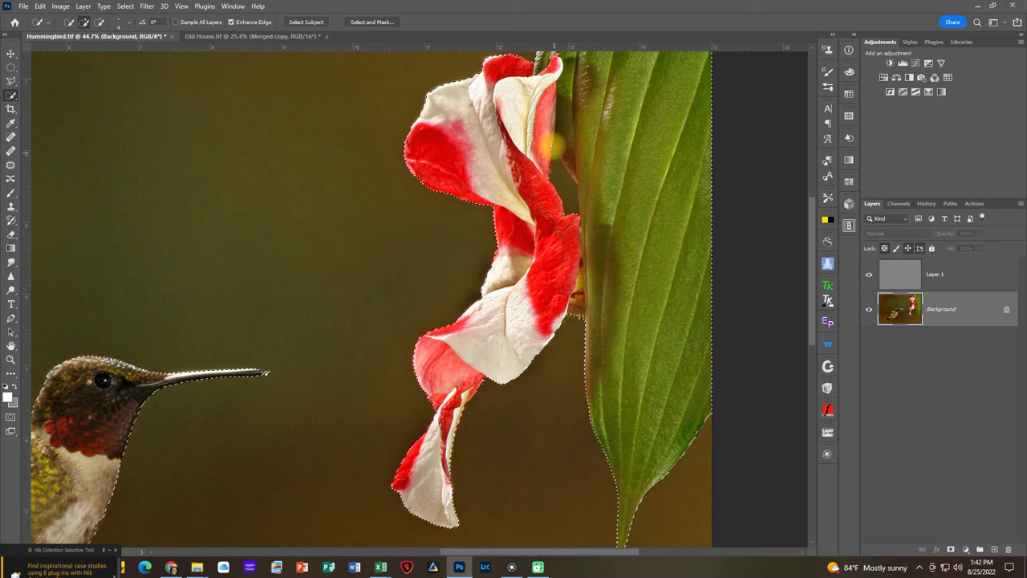
pyautogui.hotkey('ctrl', '0')
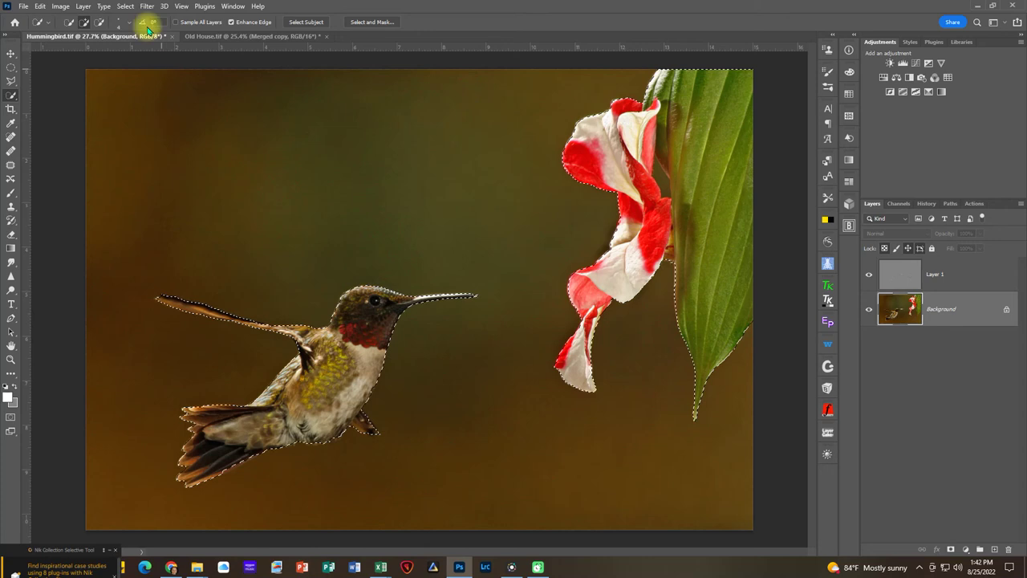
# Step: Invert the selection, add a mask to Hard Light Layer 1, and invert that mask
pyautogui.click(129, 8)
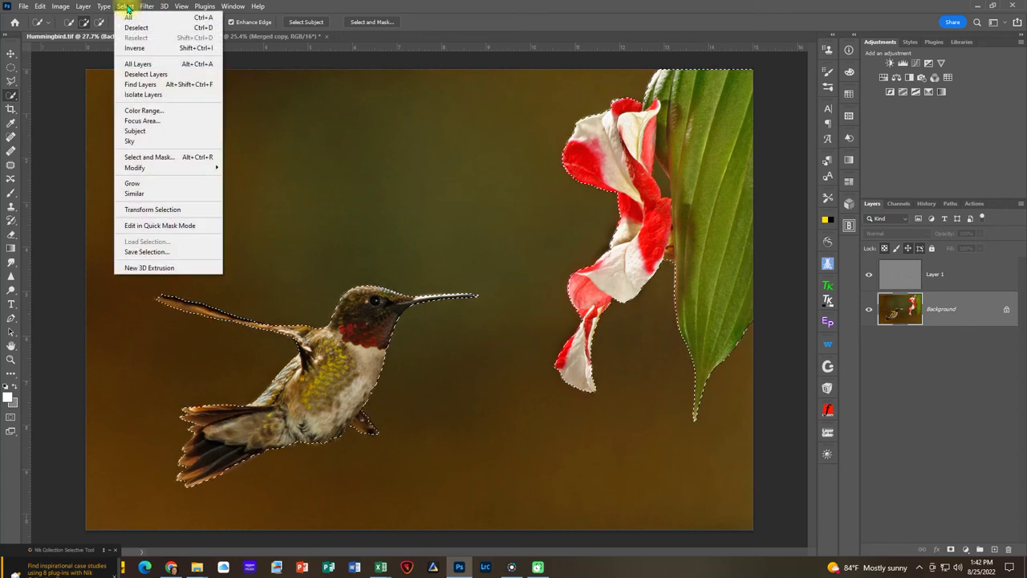
pyautogui.click(135, 48)
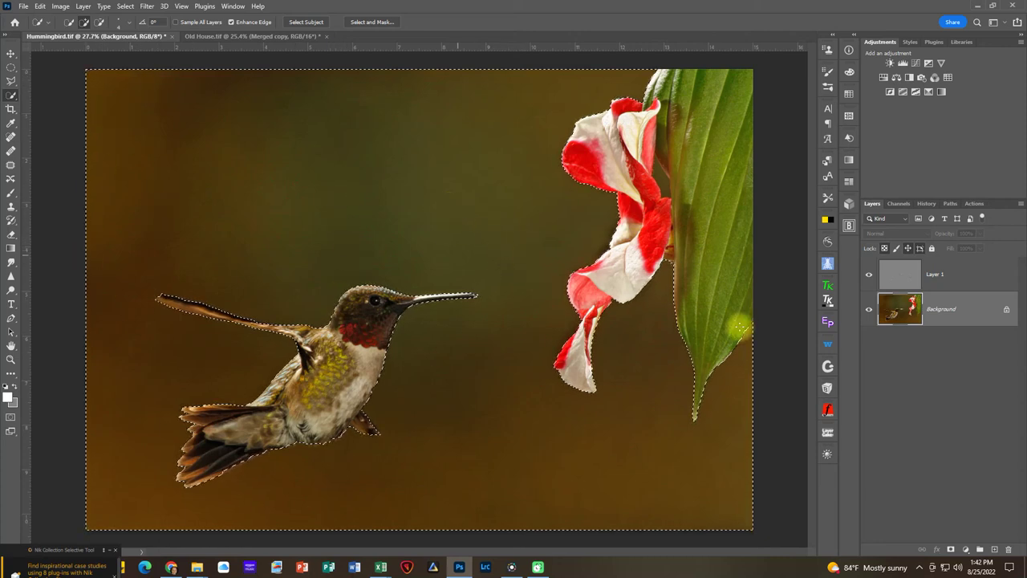
pyautogui.click(963, 276)
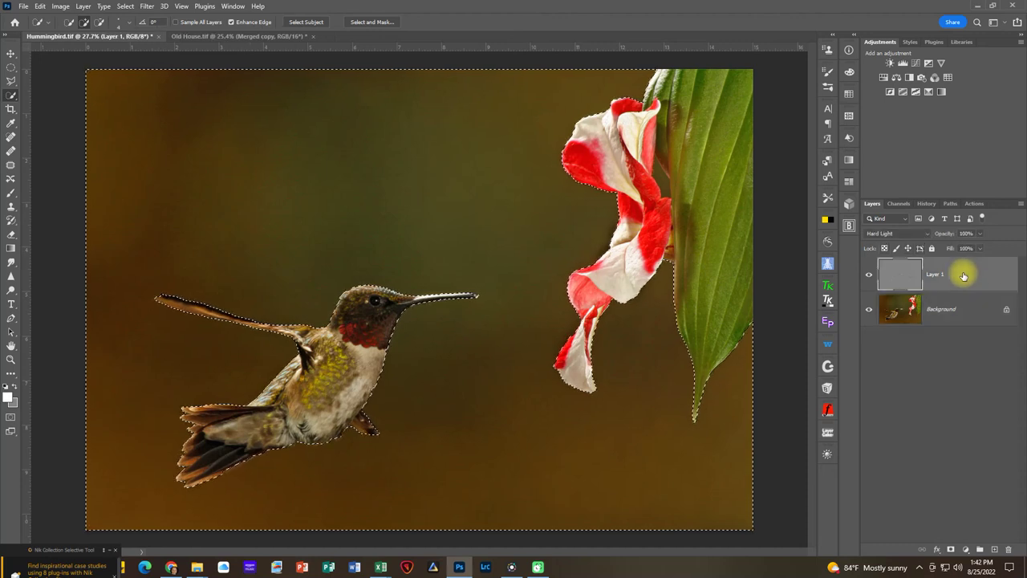
pyautogui.click(950, 550)
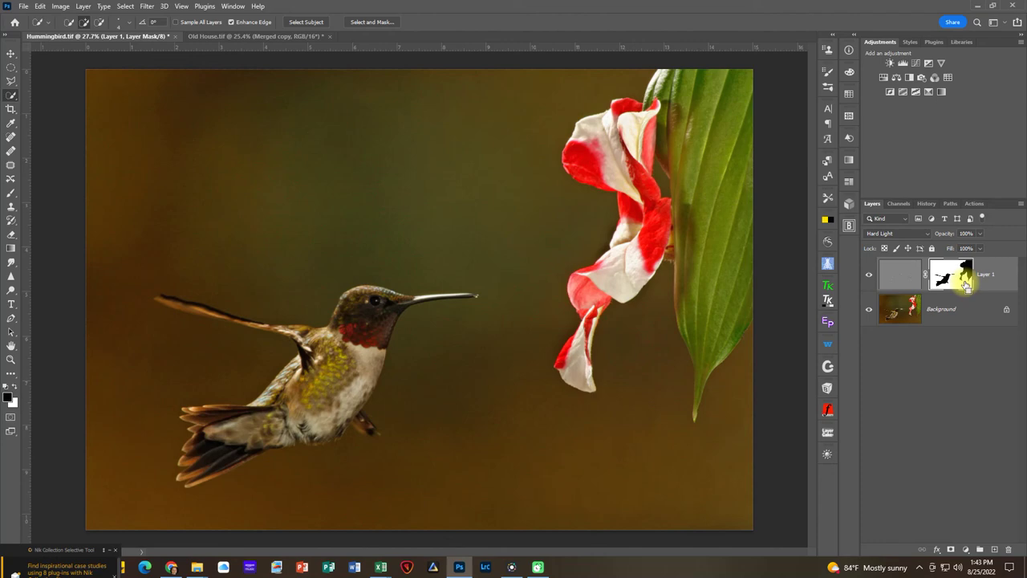
pyautogui.hotkey('ctrl', 'i')
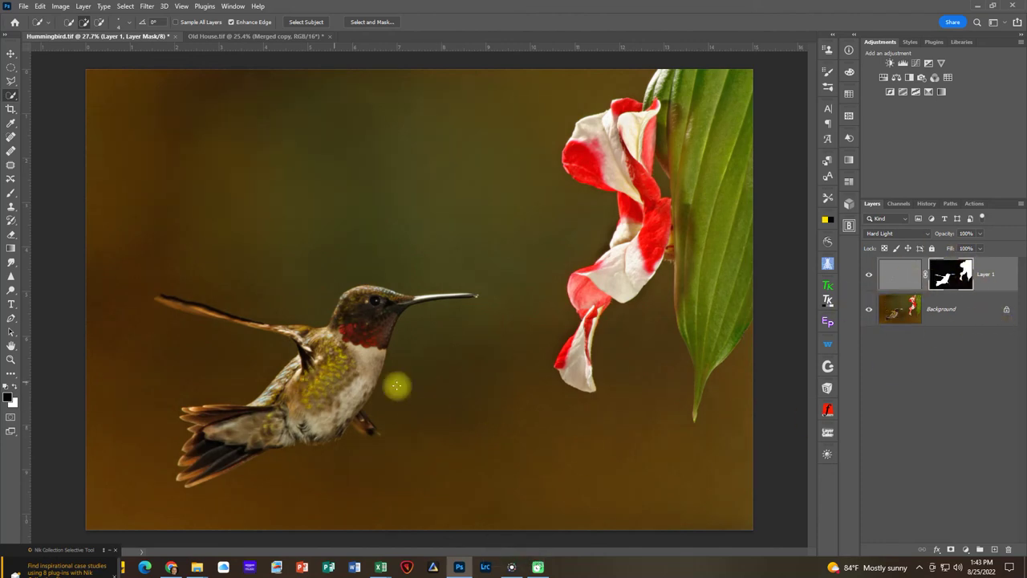
# Step: Zoom in on the bird's wing and compare the image with Layer 1 hidden and shown
pyautogui.scroll(10, 402, 383)
pyautogui.press('space')
pyautogui.moveTo(284, 375); pyautogui.dragTo(594, 356)
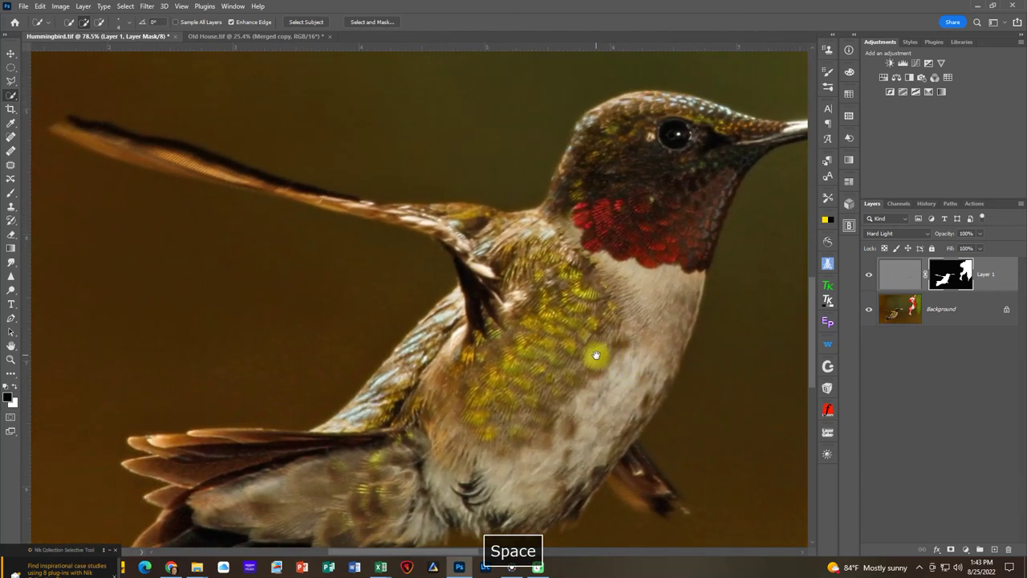
pyautogui.click(870, 274)
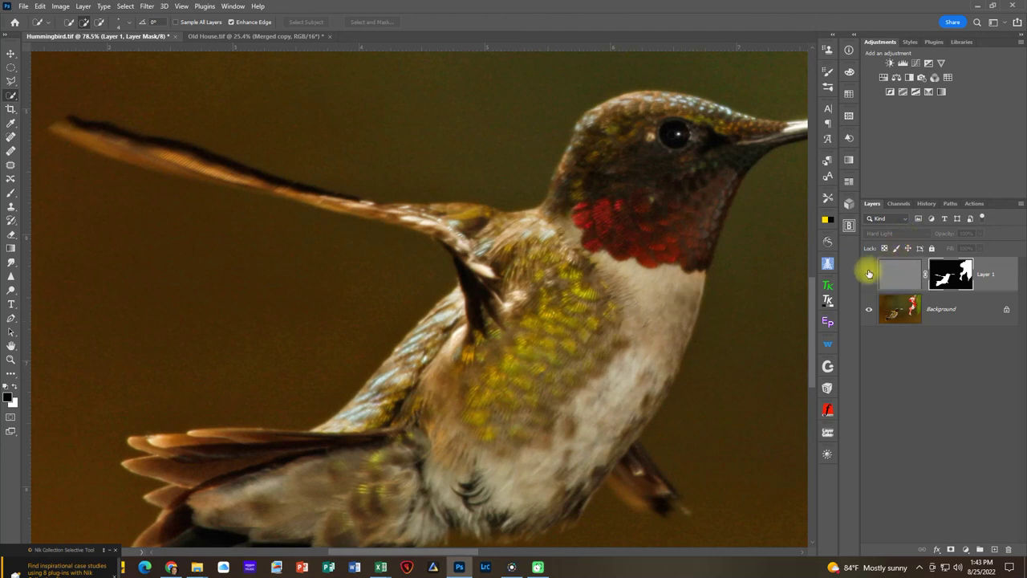
pyautogui.click(870, 275)
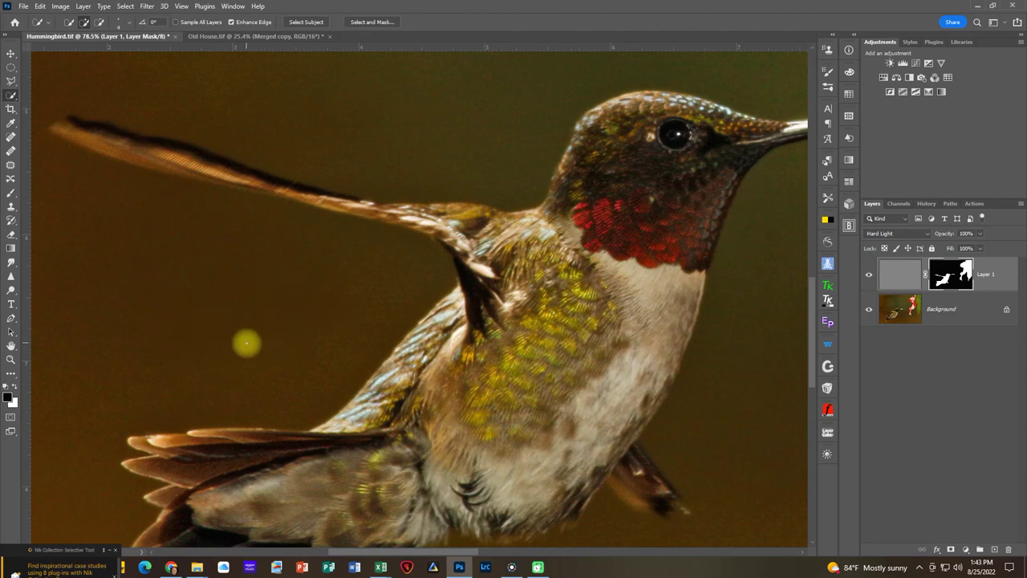
pyautogui.scroll(-3, 247, 344)
pyautogui.scroll(-2, 246, 343)
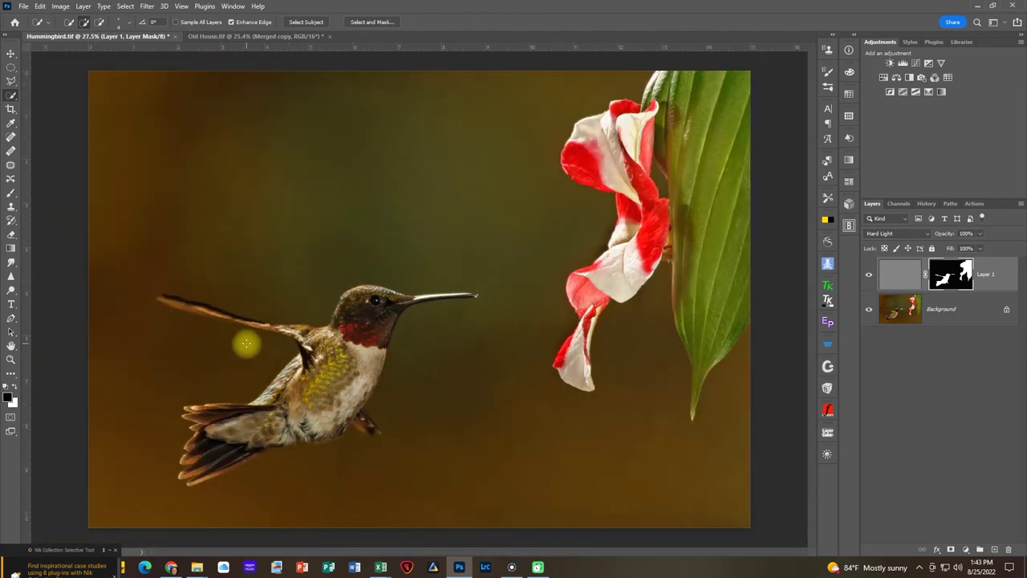